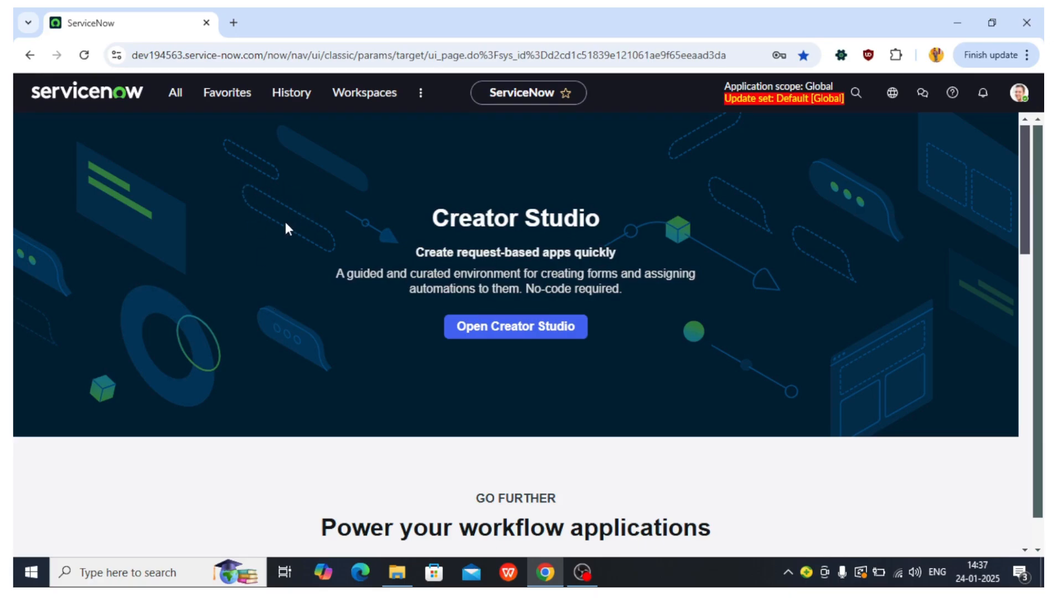
Step: Open the Plugins module from the navigator in a new tab and switch to it
{"action": "left_click", "coordinate": [176, 98]}
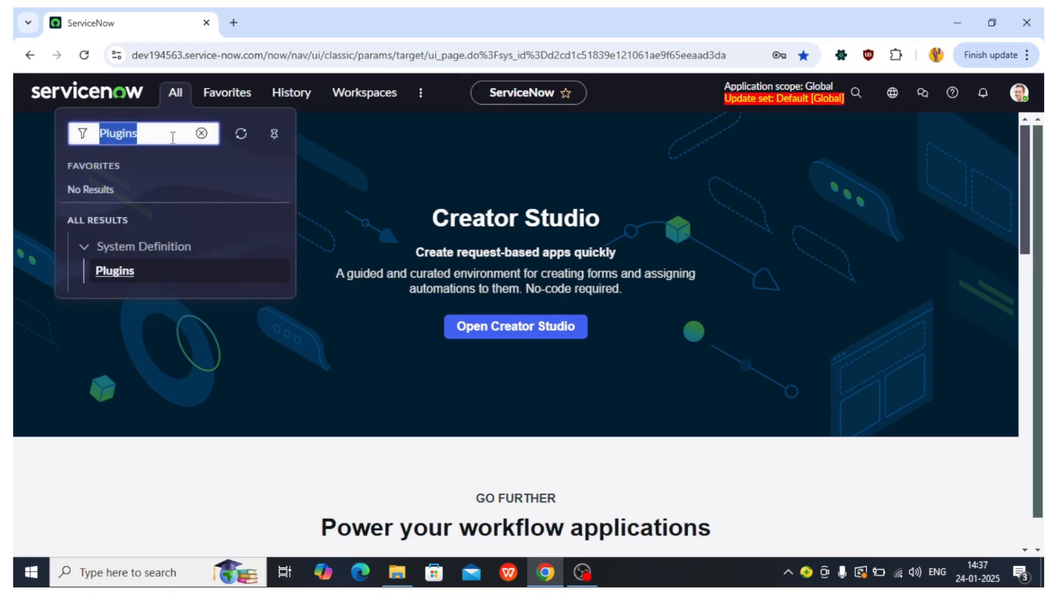
{"action": "left_click", "coordinate": [172, 140]}
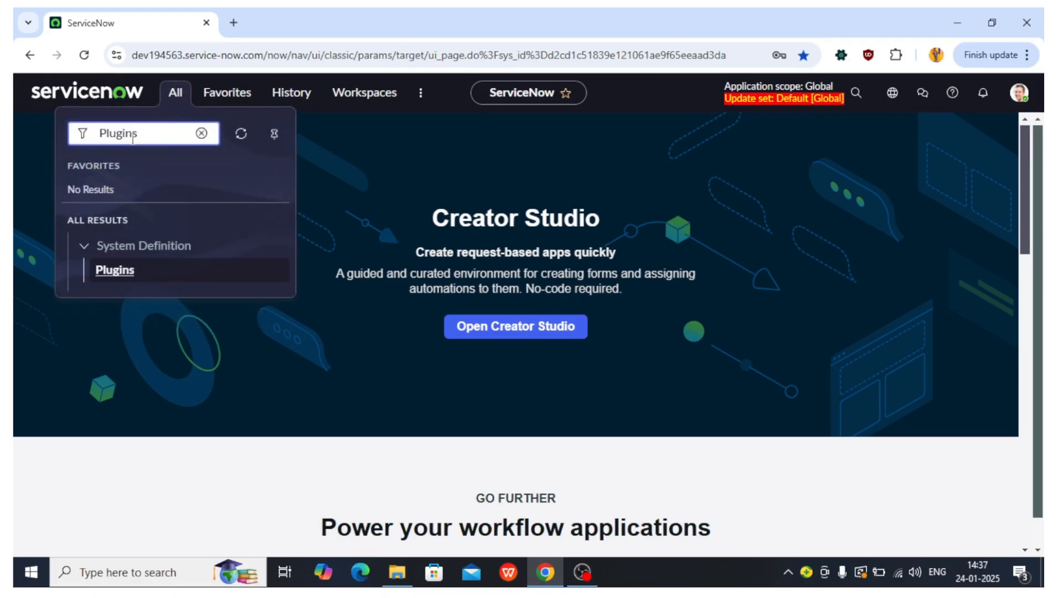
{"action": "middle_click", "coordinate": [111, 269]}
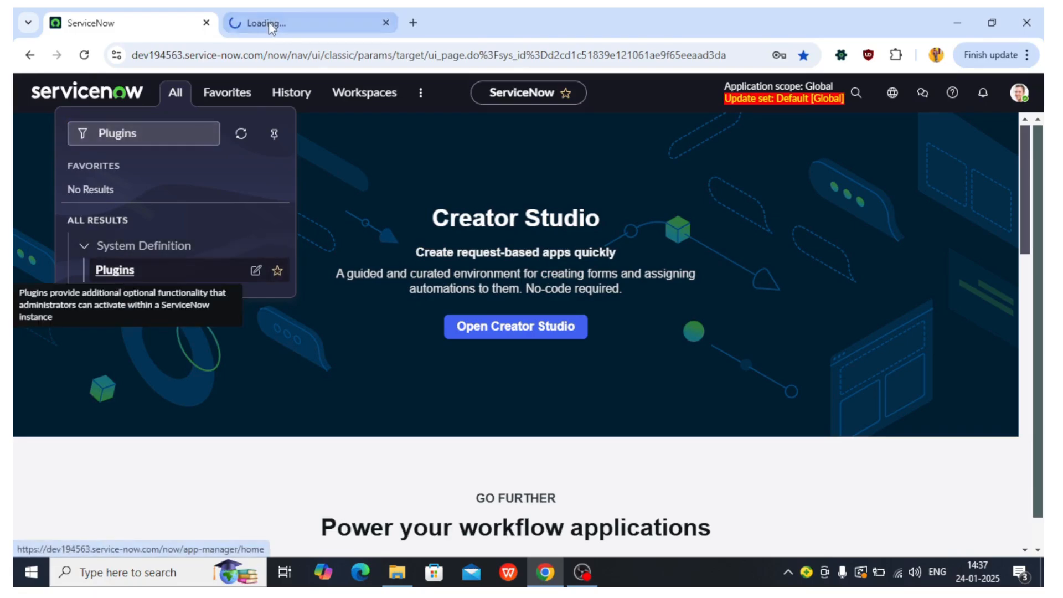
{"action": "left_click", "coordinate": [271, 26]}
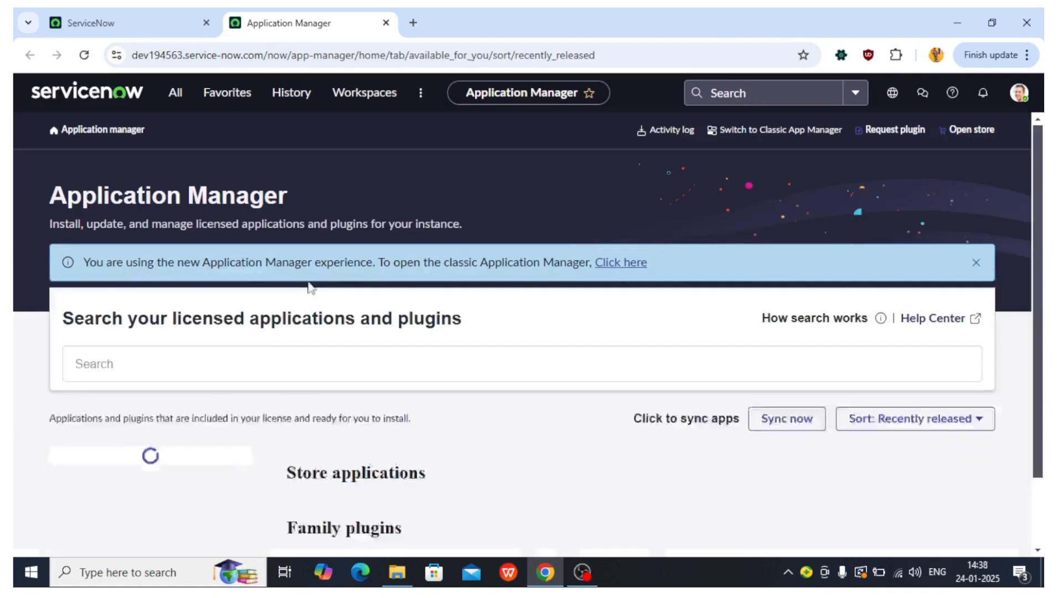
Step: Search the licensed applications and plugins for Field Normalization and view its Installed results
{"action": "left_click", "coordinate": [223, 373]}
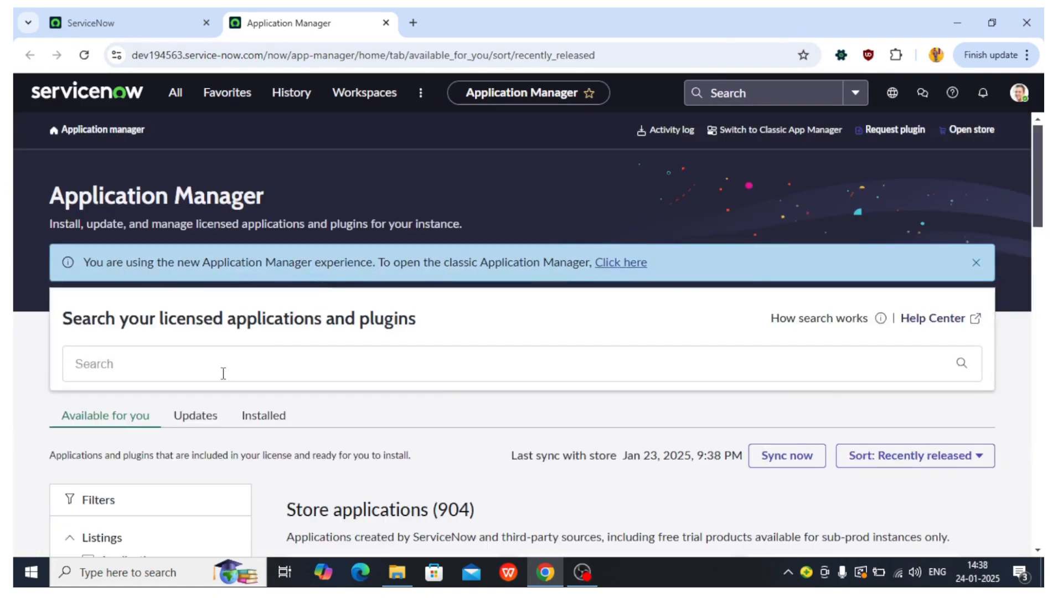
{"action": "type", "text": "Field Normalization"}
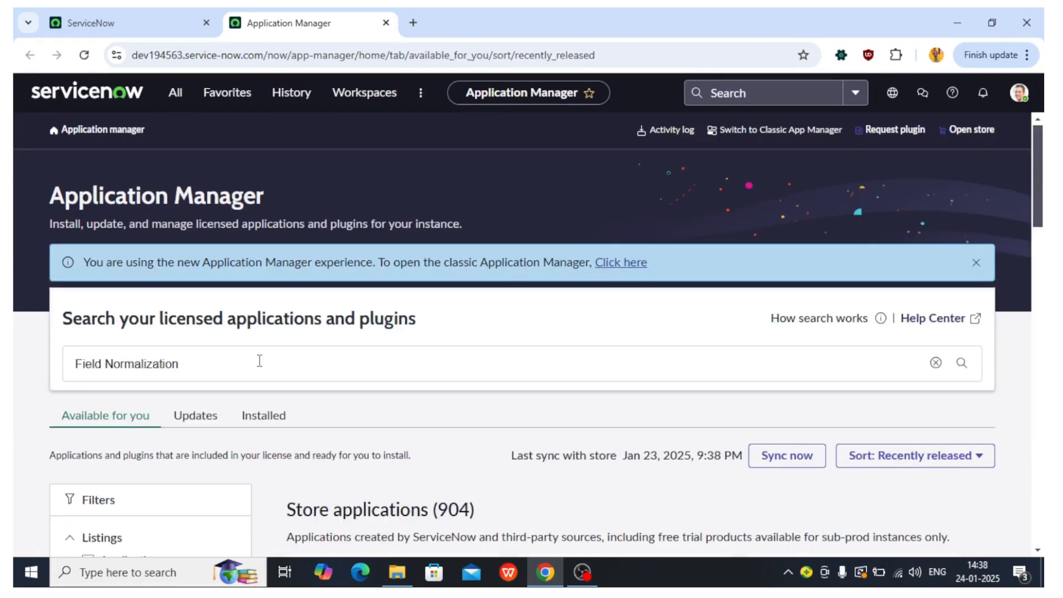
{"action": "key", "text": "Return"}
{"action": "scroll", "coordinate": [259, 365], "scroll_direction": "down", "scroll_amount": 1}
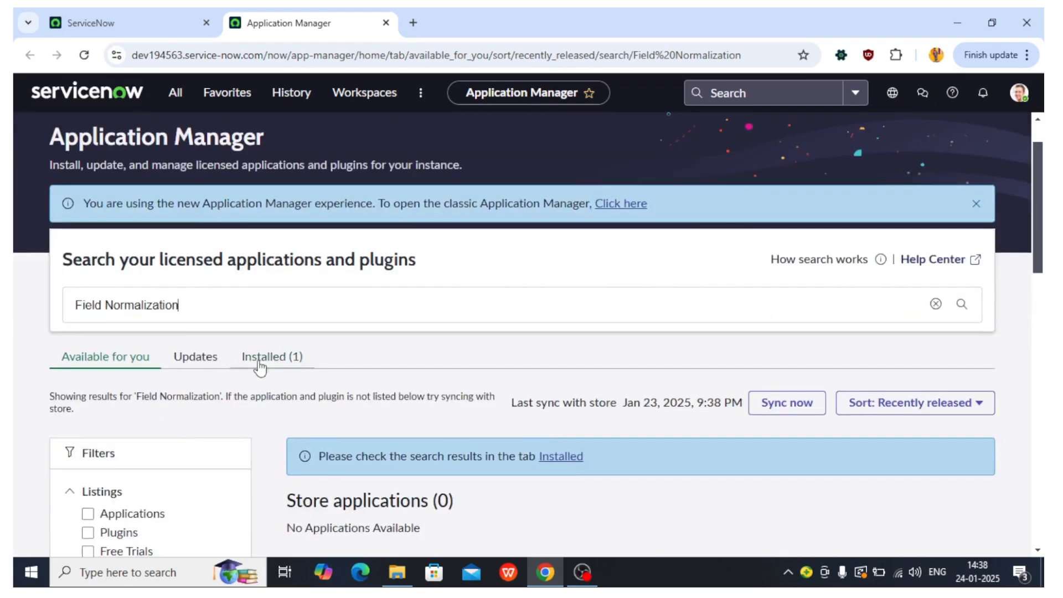
{"action": "scroll", "coordinate": [259, 366], "scroll_direction": "down", "scroll_amount": 2}
{"action": "left_click", "coordinate": [281, 276]}
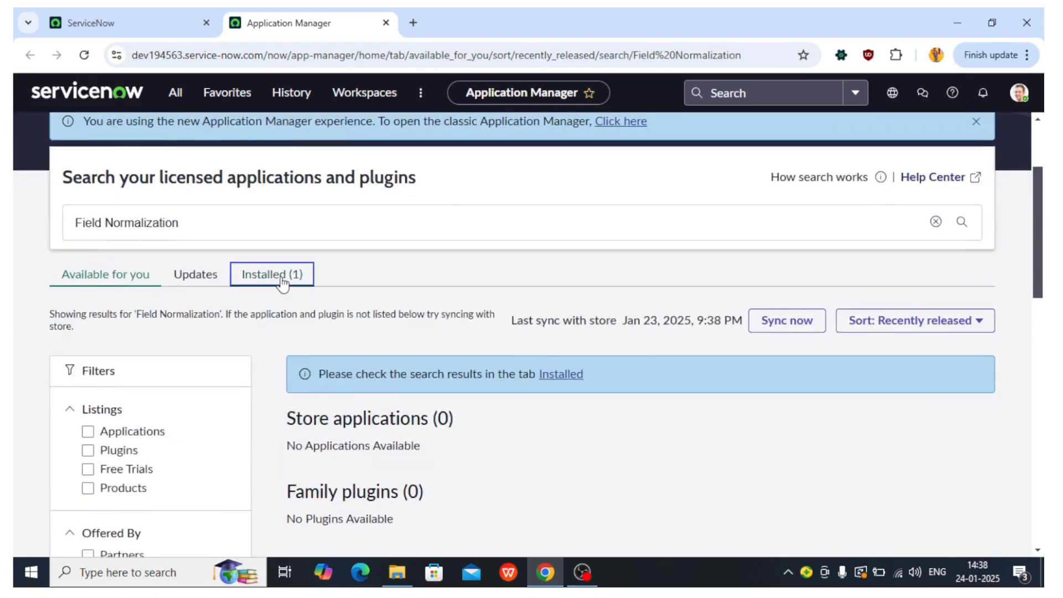
{"action": "scroll", "coordinate": [339, 271], "scroll_direction": "down", "scroll_amount": 2}
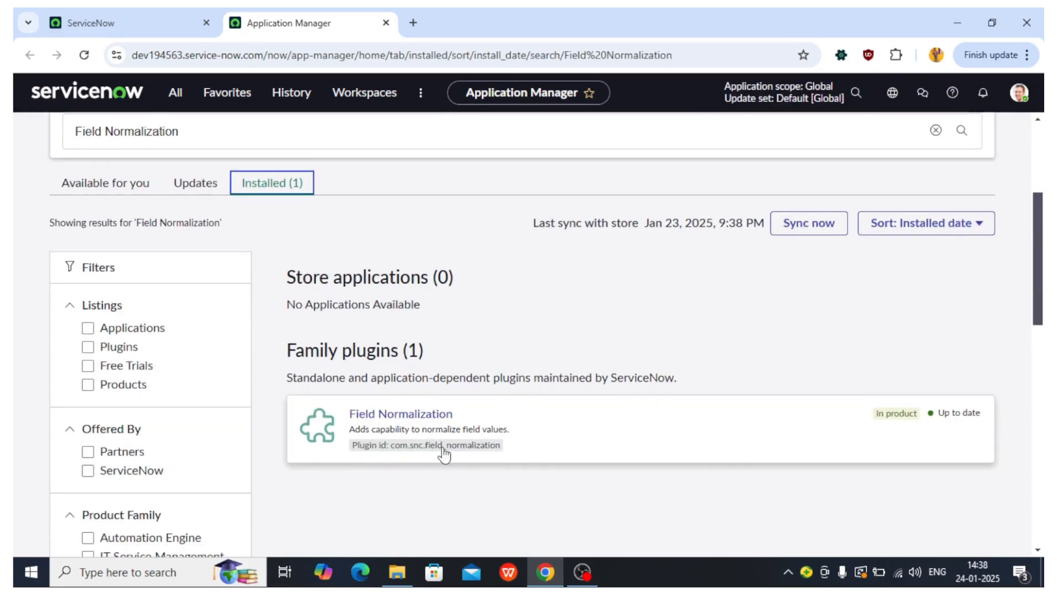
Step: Filter the navigator for table and open the System Definition Tables module in a new tab
{"action": "left_click", "coordinate": [175, 93]}
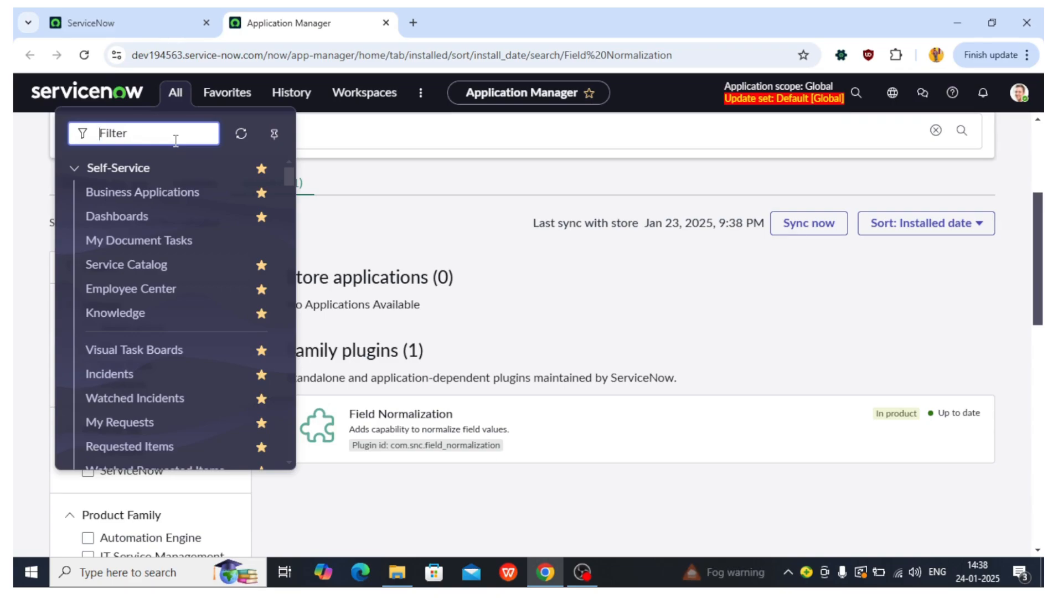
{"action": "type", "text": "table"}
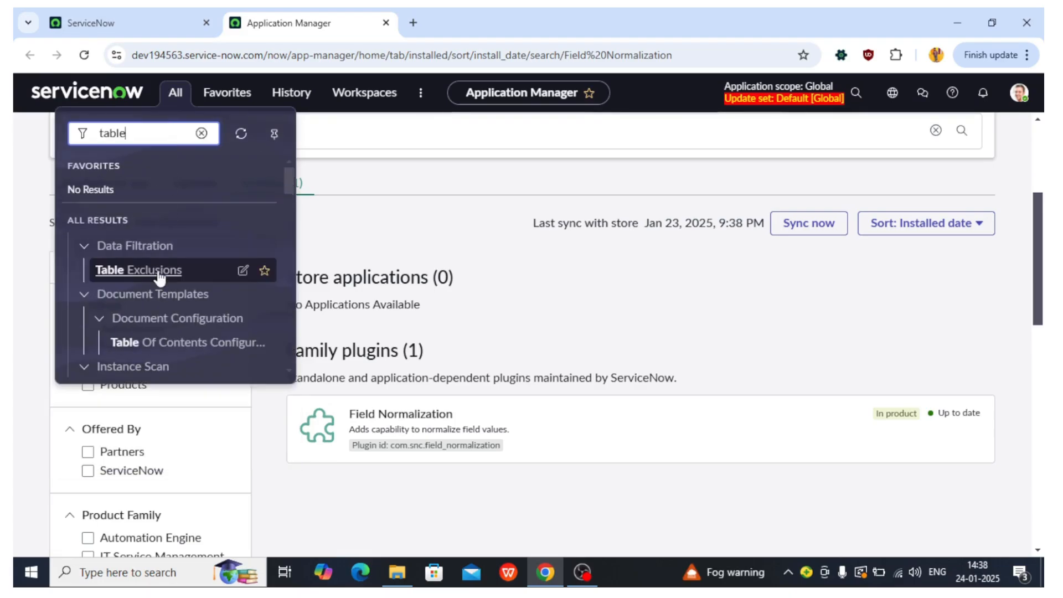
{"action": "scroll", "coordinate": [159, 277], "scroll_direction": "down", "scroll_amount": 10}
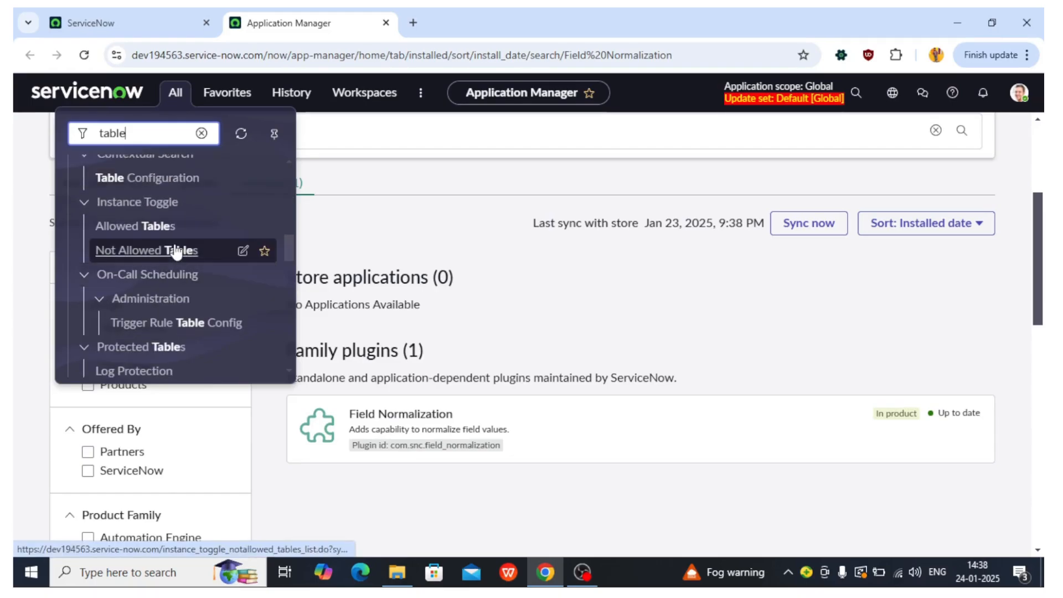
{"action": "scroll", "coordinate": [171, 258], "scroll_direction": "down", "scroll_amount": 5}
{"action": "scroll", "coordinate": [170, 258], "scroll_direction": "down", "scroll_amount": 3}
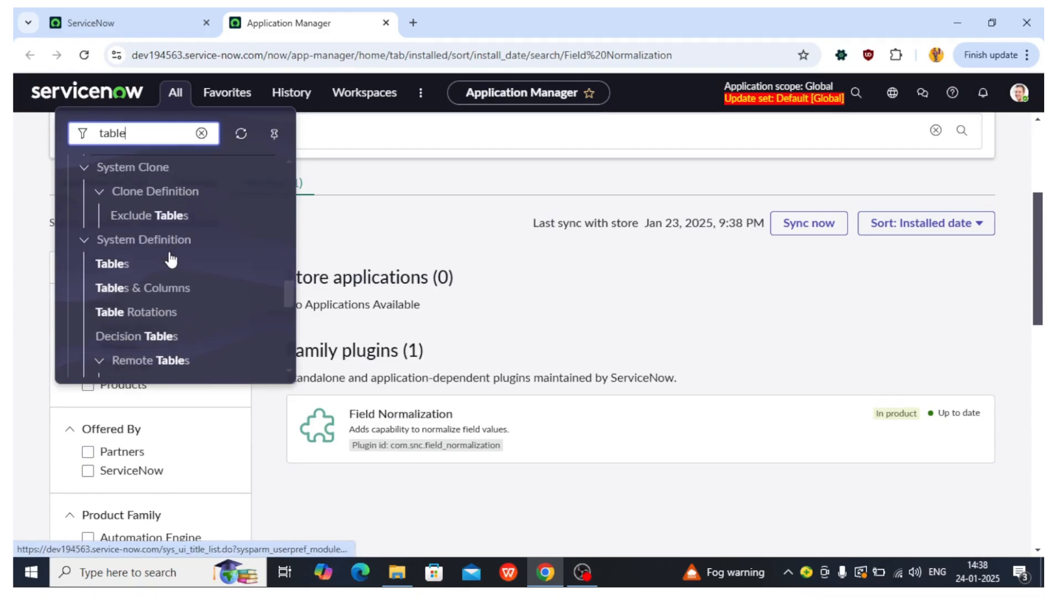
{"action": "middle_click", "coordinate": [112, 220]}
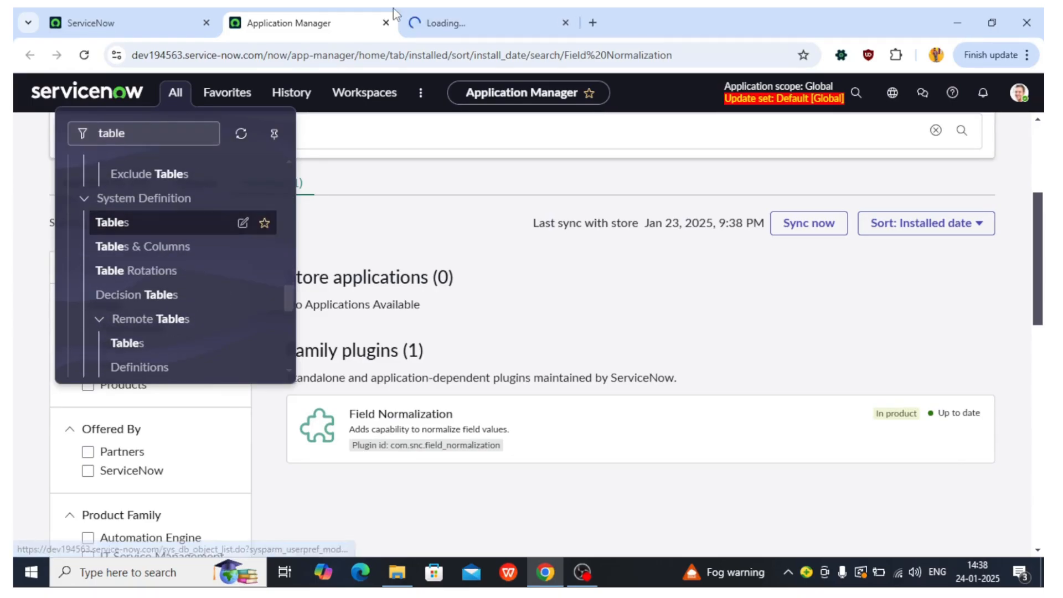
{"action": "left_click", "coordinate": [416, 17]}
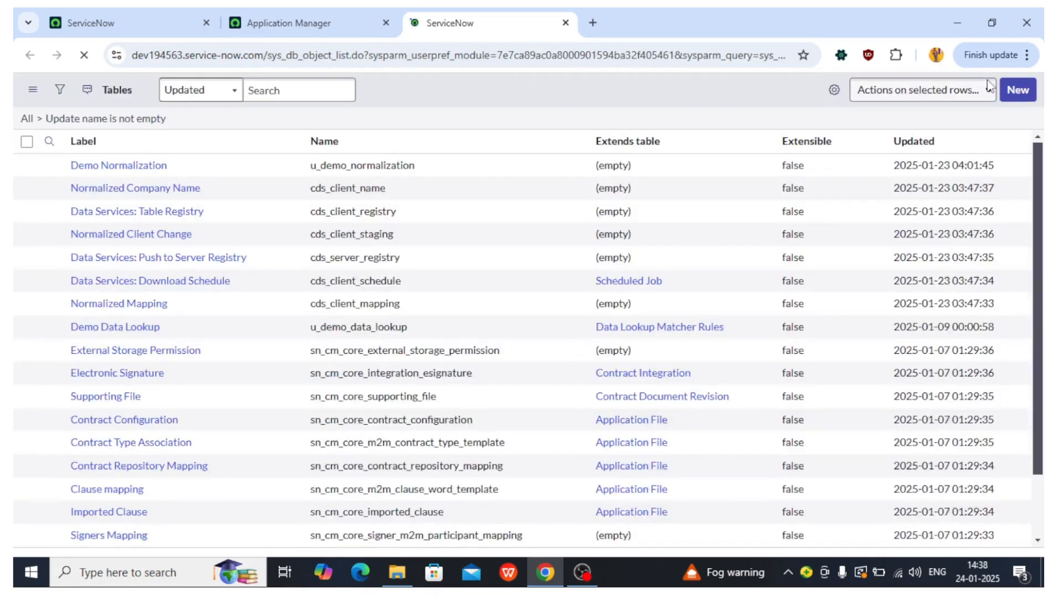
Step: Create a new table labelled Normalization and save the record
{"action": "left_click", "coordinate": [1017, 91]}
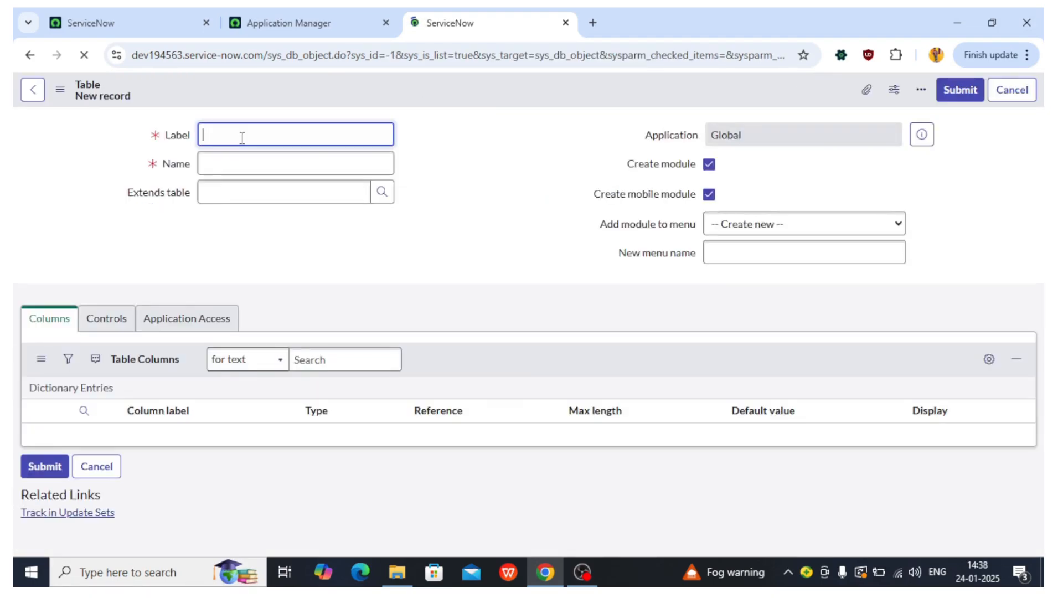
{"action": "type", "text": "Normal"}
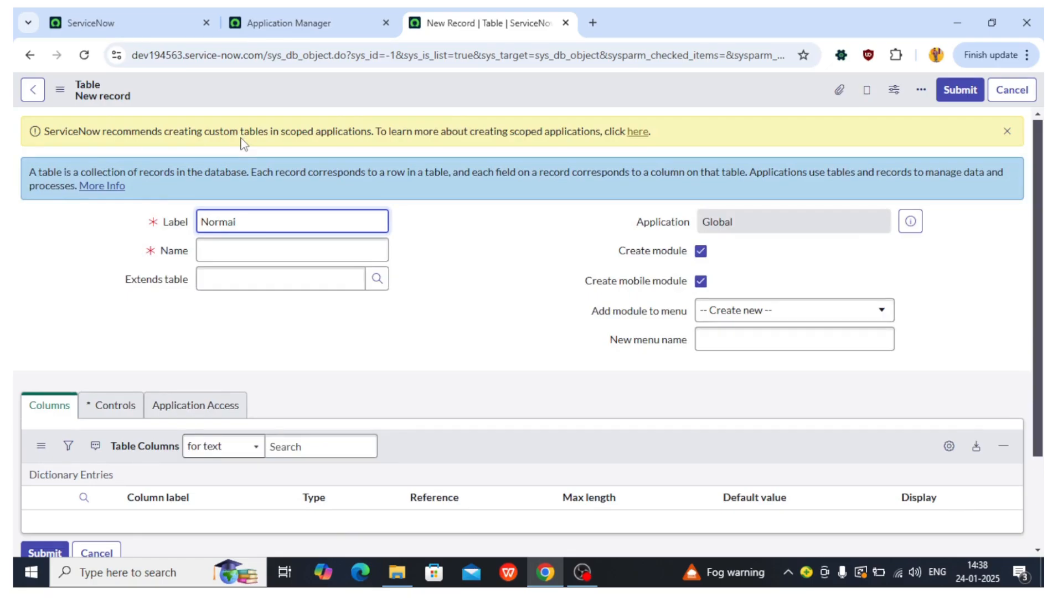
{"action": "key", "text": "BackSpace"}
{"action": "type", "text": "lization"}
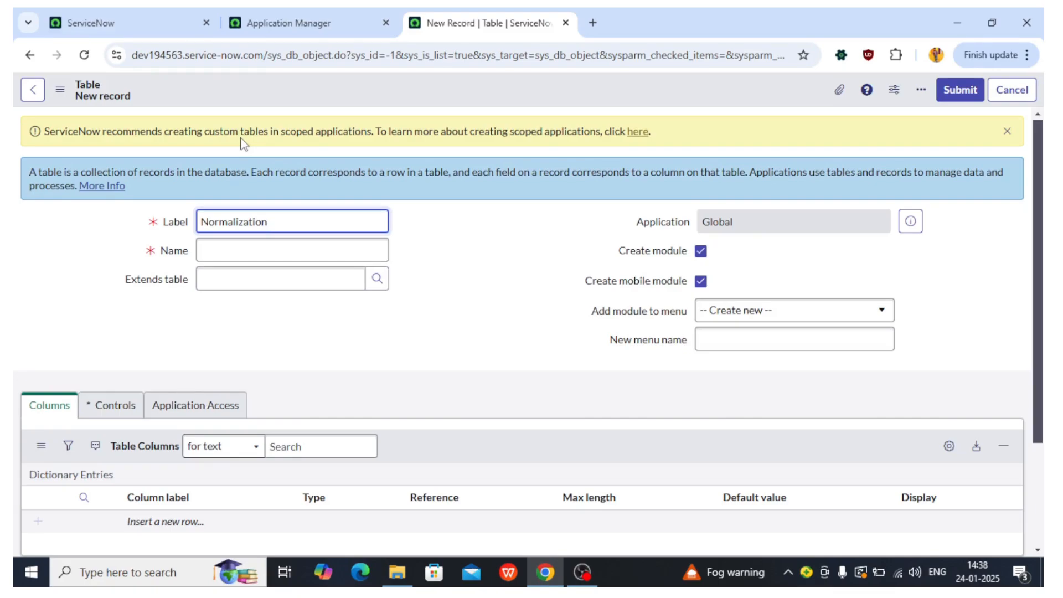
{"action": "key", "text": "Tab"}
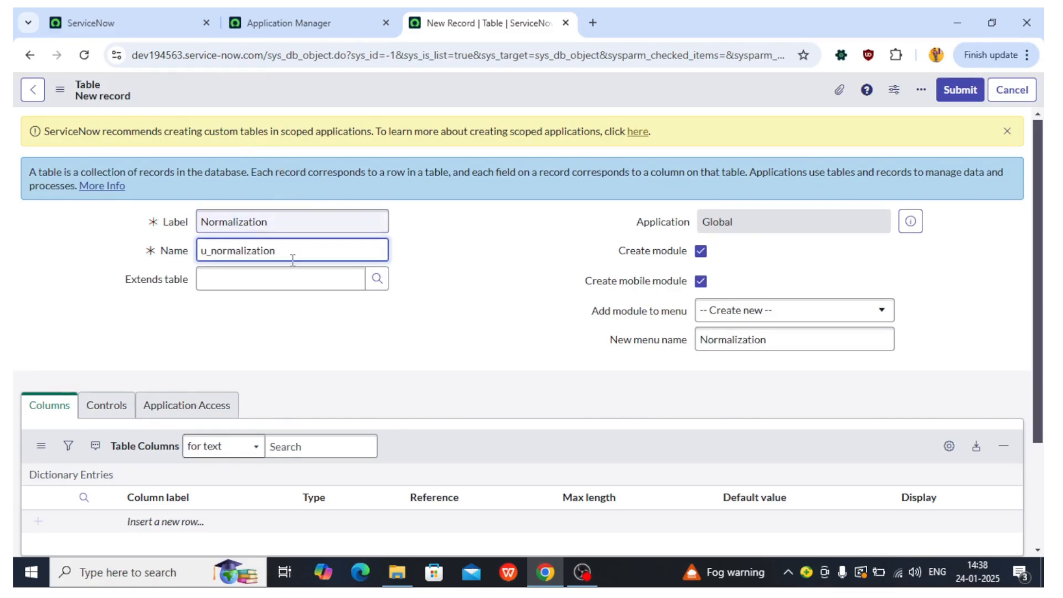
{"action": "left_click_drag", "start_coordinate": [298, 261], "coordinate": [198, 229]}
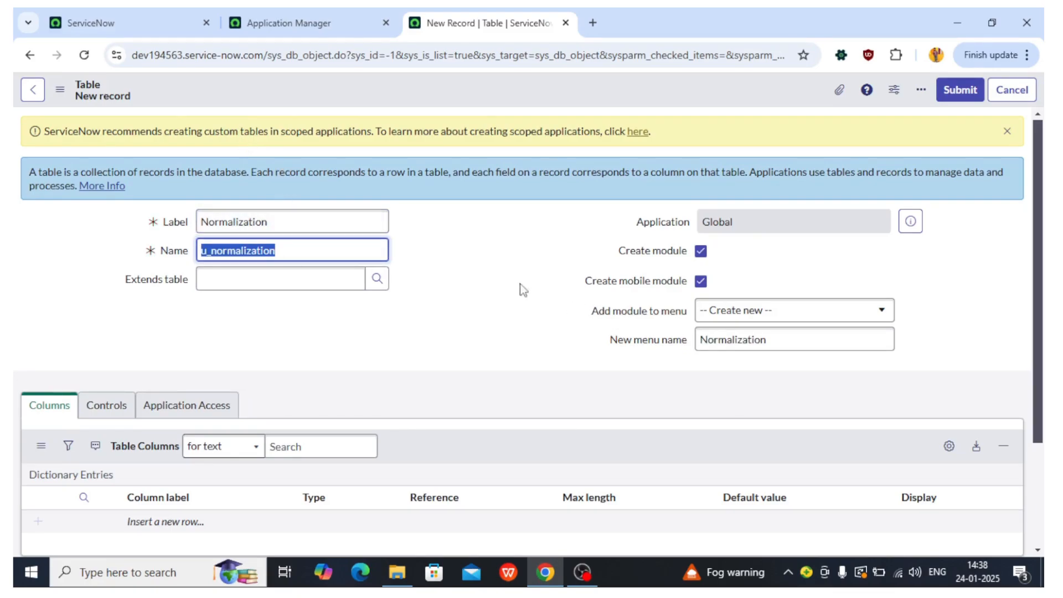
{"action": "scroll", "coordinate": [501, 296], "scroll_direction": "down", "scroll_amount": 1}
{"action": "scroll", "coordinate": [501, 296], "scroll_direction": "up", "scroll_amount": 1}
{"action": "right_click", "coordinate": [517, 99]}
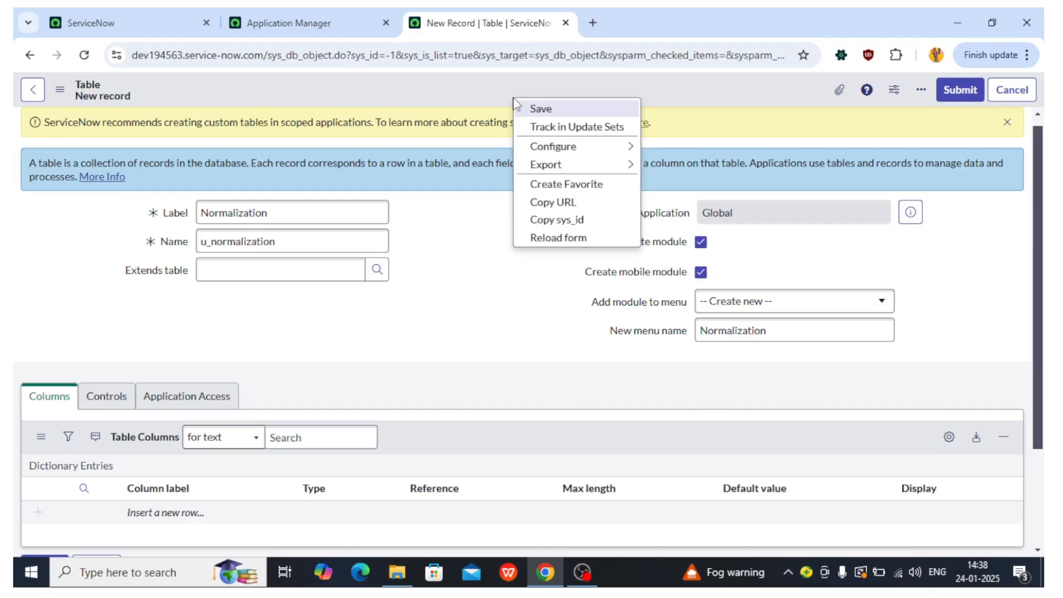
{"action": "left_click", "coordinate": [531, 109]}
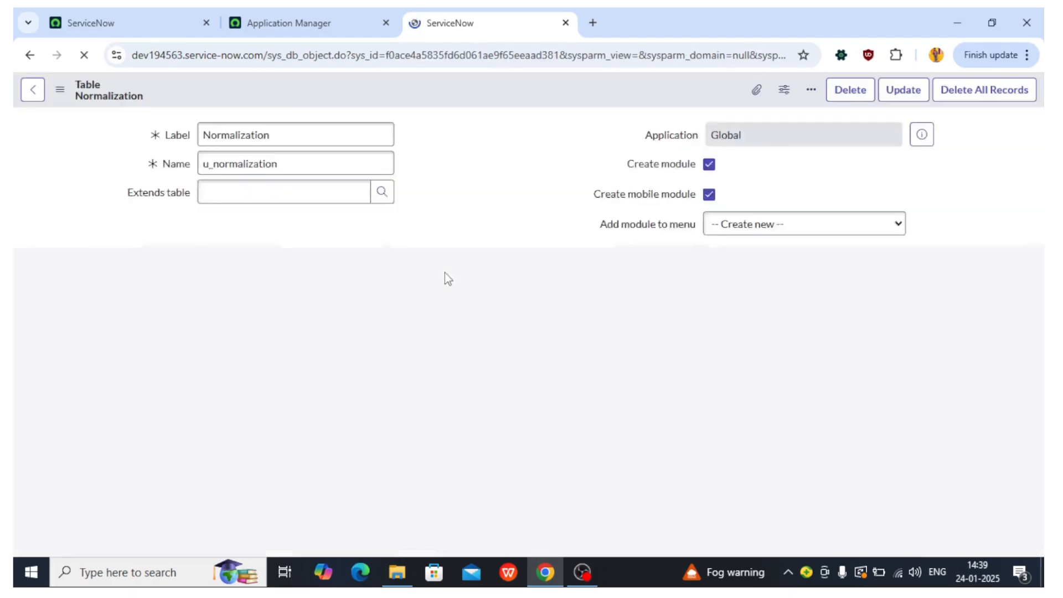
Step: Insert a new column labelled Demo Data in the table's column list
{"action": "scroll", "coordinate": [444, 273], "scroll_direction": "down", "scroll_amount": 3}
{"action": "scroll", "coordinate": [241, 339], "scroll_direction": "down", "scroll_amount": 2}
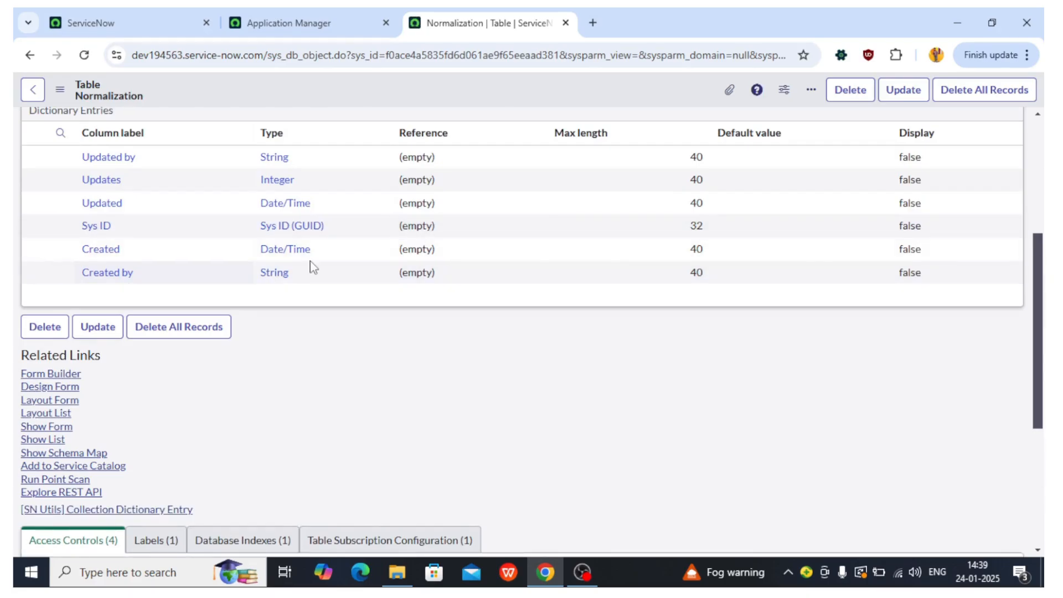
{"action": "left_click", "coordinate": [119, 296]}
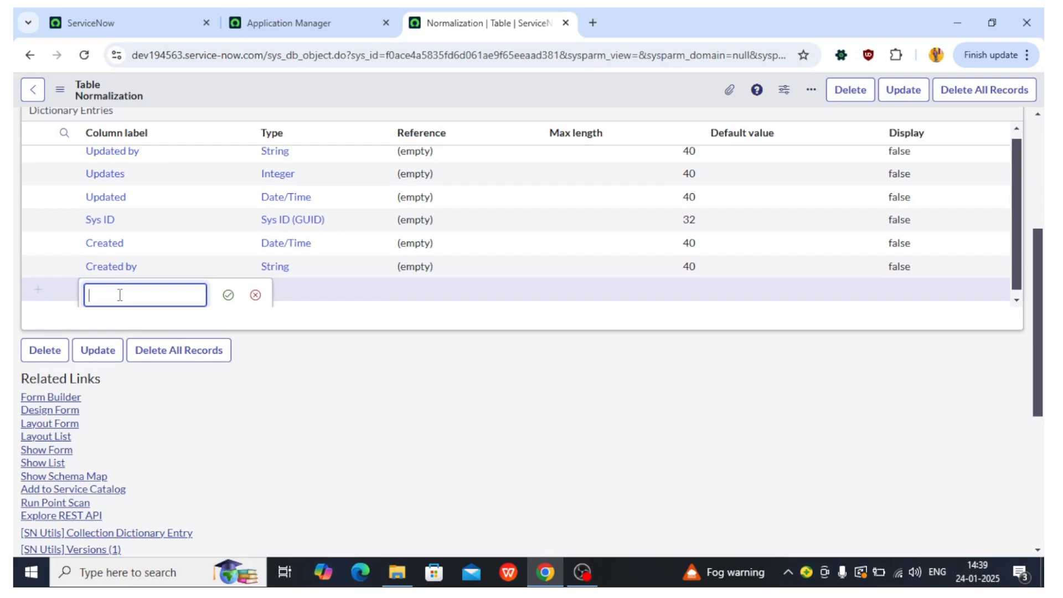
{"action": "type", "text": "Demo M"}
{"action": "key", "text": "BackSpace"}
{"action": "key", "text": "BackSpace"}
{"action": "type", "text": "Data"}
{"action": "left_click", "coordinate": [228, 294]}
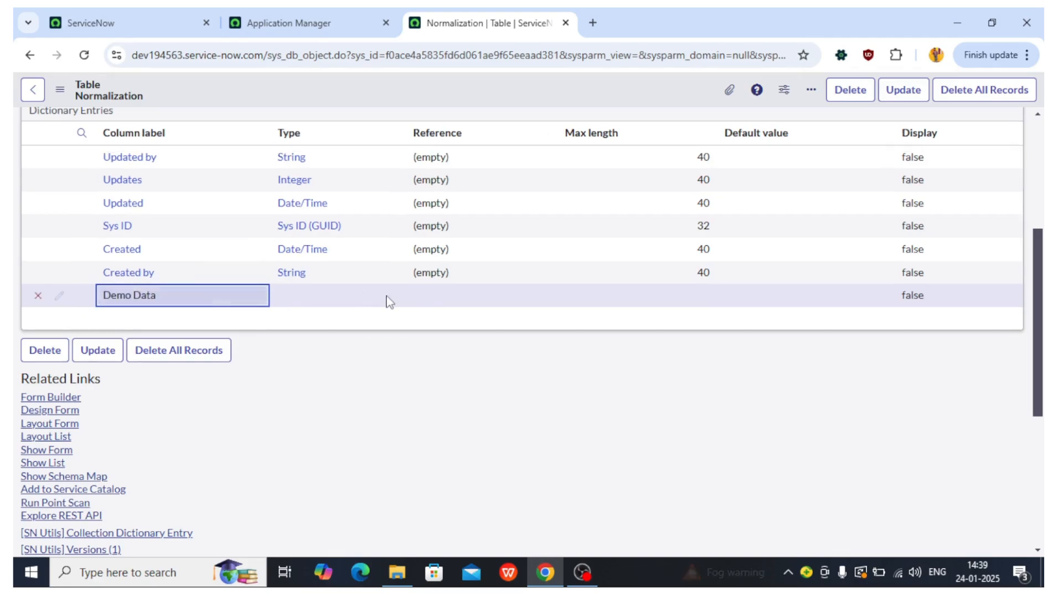
Step: Set the Demo Data column's type to String
{"action": "left_click", "coordinate": [317, 299]}
{"action": "left_click", "coordinate": [317, 297]}
{"action": "type", "text": "string"}
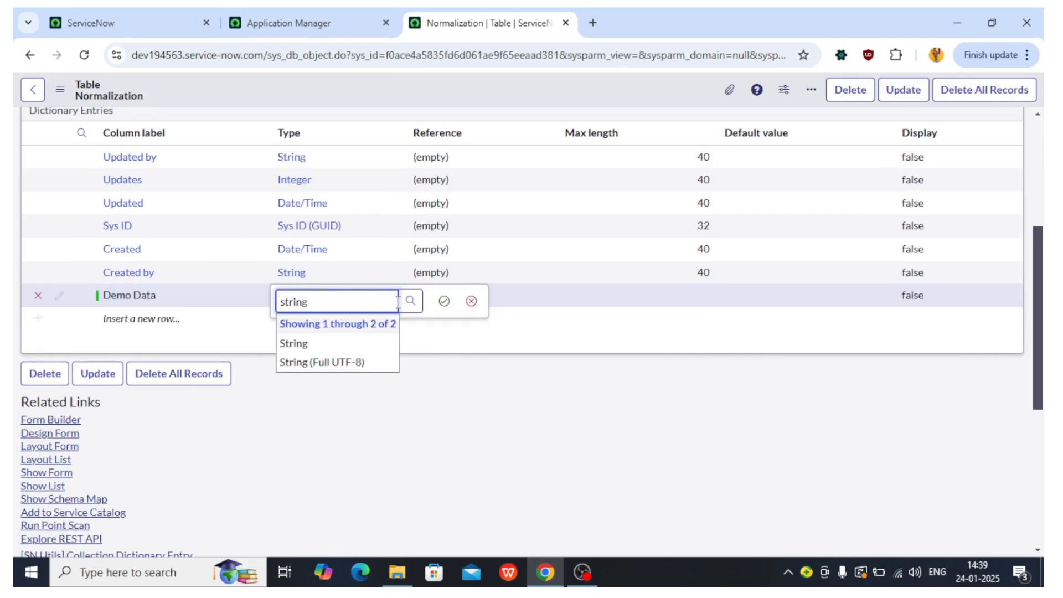
{"action": "left_click", "coordinate": [339, 343]}
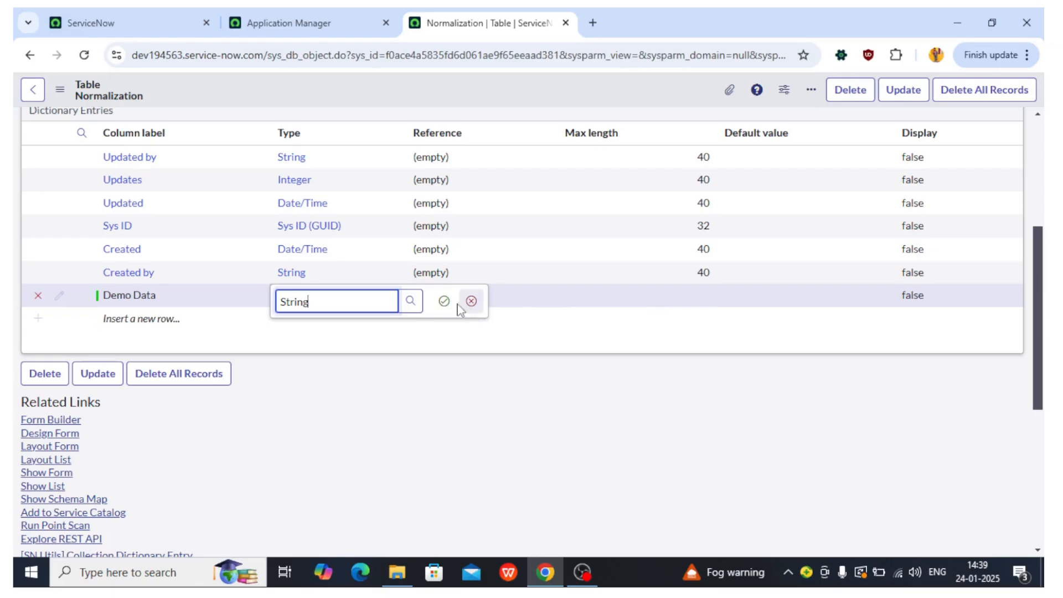
{"action": "left_click", "coordinate": [443, 301]}
Step: Set the Demo Data column's max length to 40 and save the table
{"action": "left_click", "coordinate": [649, 297]}
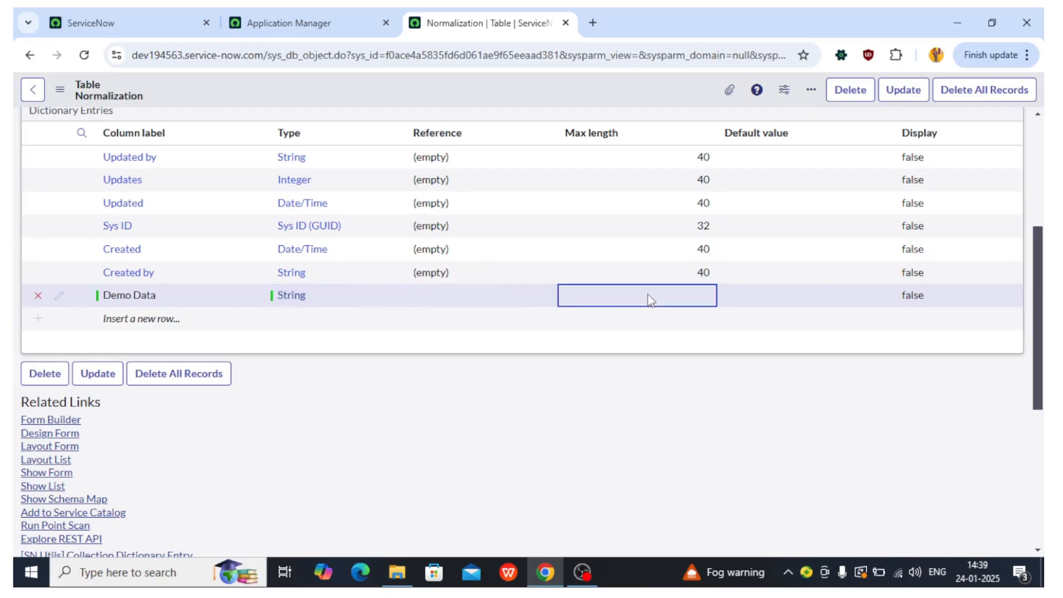
{"action": "left_click", "coordinate": [651, 300]}
{"action": "type", "text": "40"}
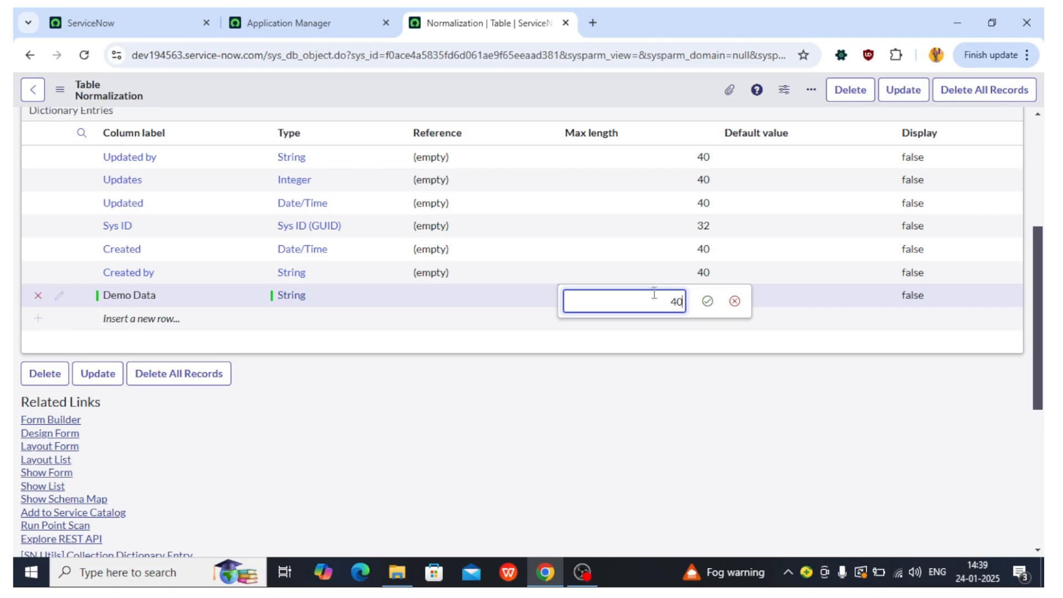
{"action": "left_click", "coordinate": [707, 301]}
{"action": "left_click", "coordinate": [149, 331]}
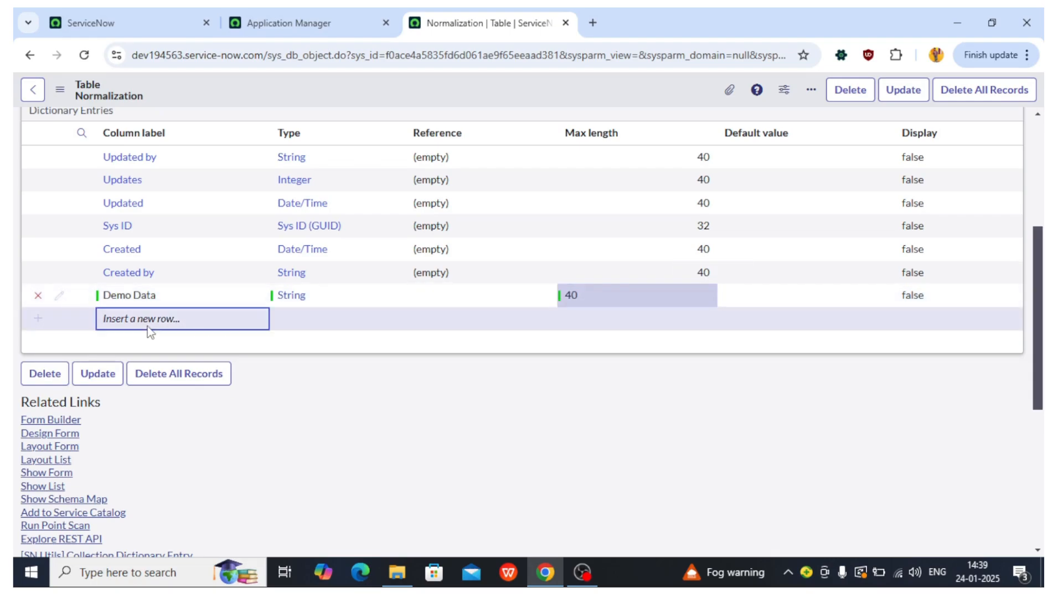
{"action": "left_click", "coordinate": [148, 330]}
{"action": "right_click", "coordinate": [449, 90]}
{"action": "left_click", "coordinate": [472, 100]}
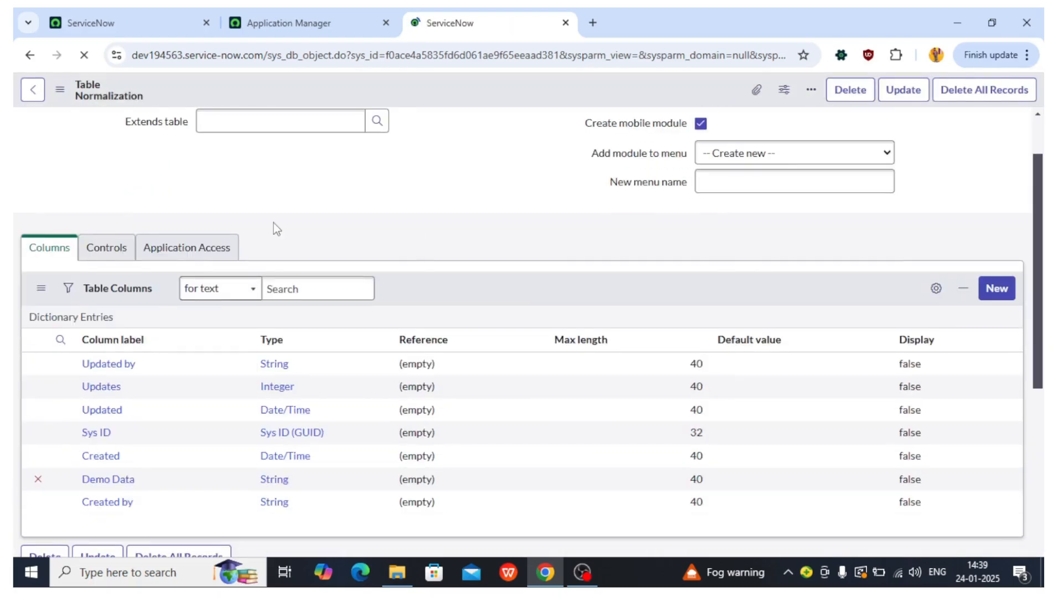
Step: Copy the table name and open the u_normalization.LIST view from the navigator filter
{"action": "scroll", "coordinate": [194, 266], "scroll_direction": "down", "scroll_amount": 4}
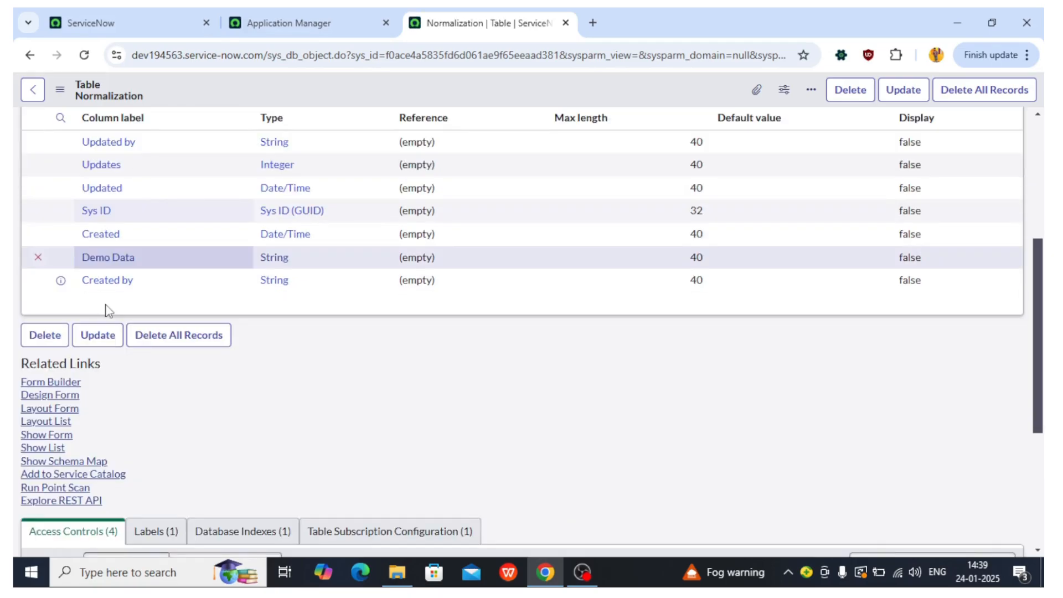
{"action": "scroll", "coordinate": [166, 266], "scroll_direction": "up", "scroll_amount": 5}
{"action": "left_click", "coordinate": [179, 211]}
{"action": "key", "text": "ctrl+c"}
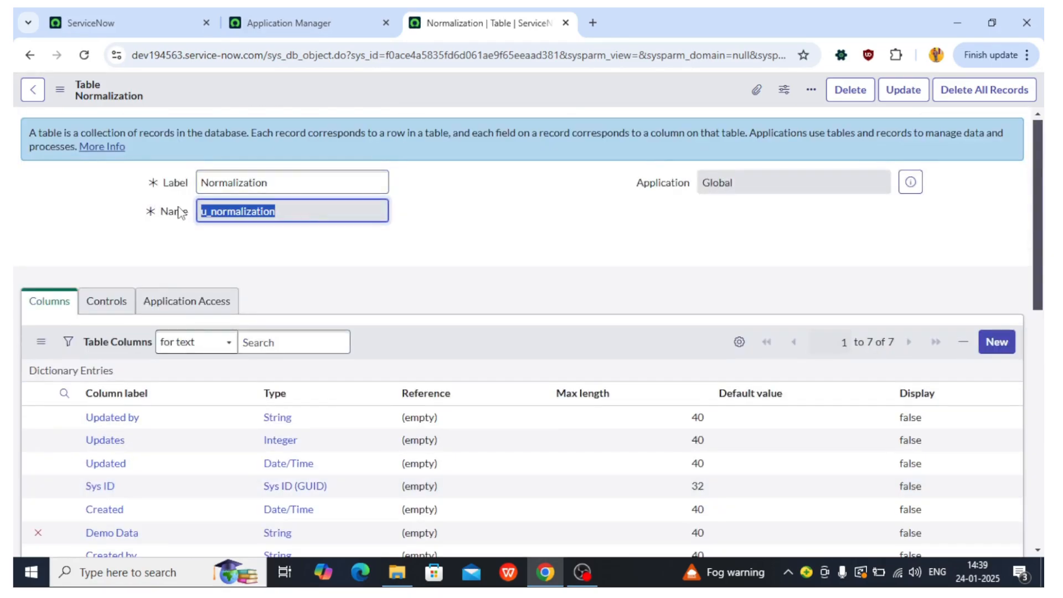
{"action": "left_click", "coordinate": [316, 17]}
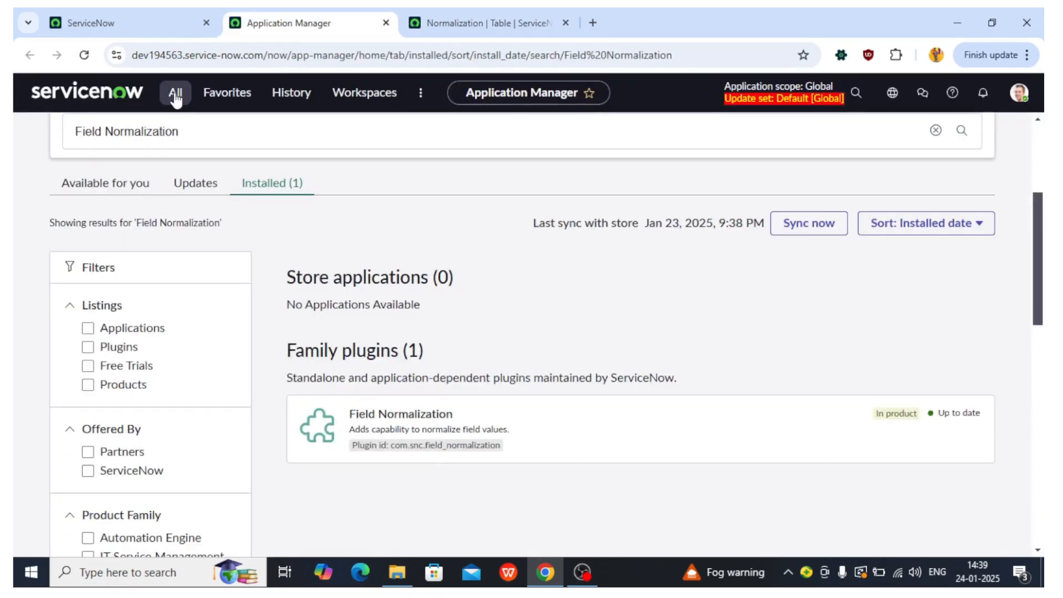
{"action": "left_click", "coordinate": [176, 95]}
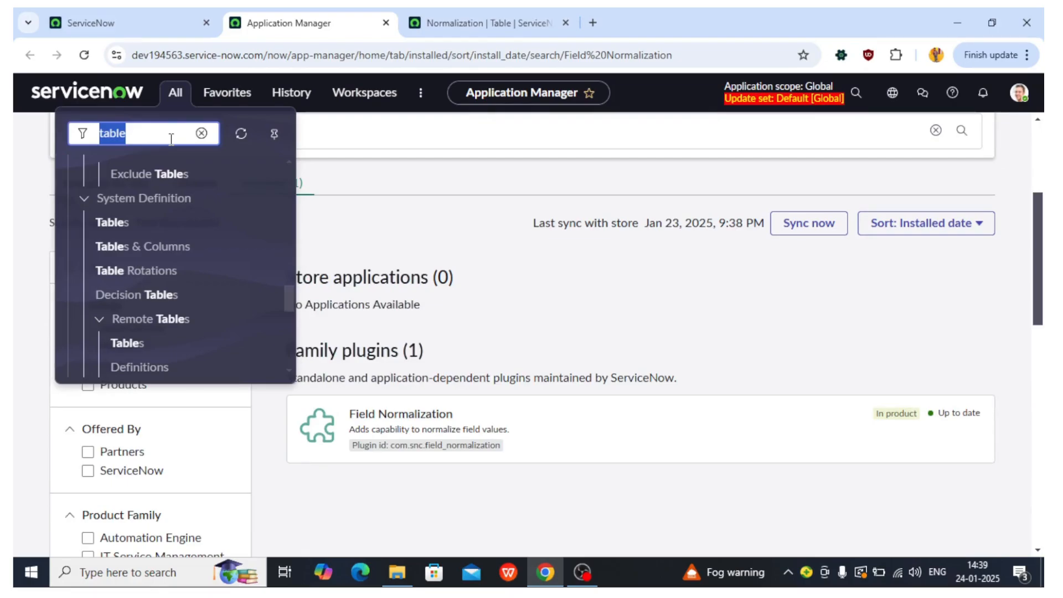
{"action": "key", "text": "BackSpace"}
{"action": "key", "text": "ctrl+v"}
{"action": "type", "text": ".LIST"}
{"action": "key", "text": "Return"}
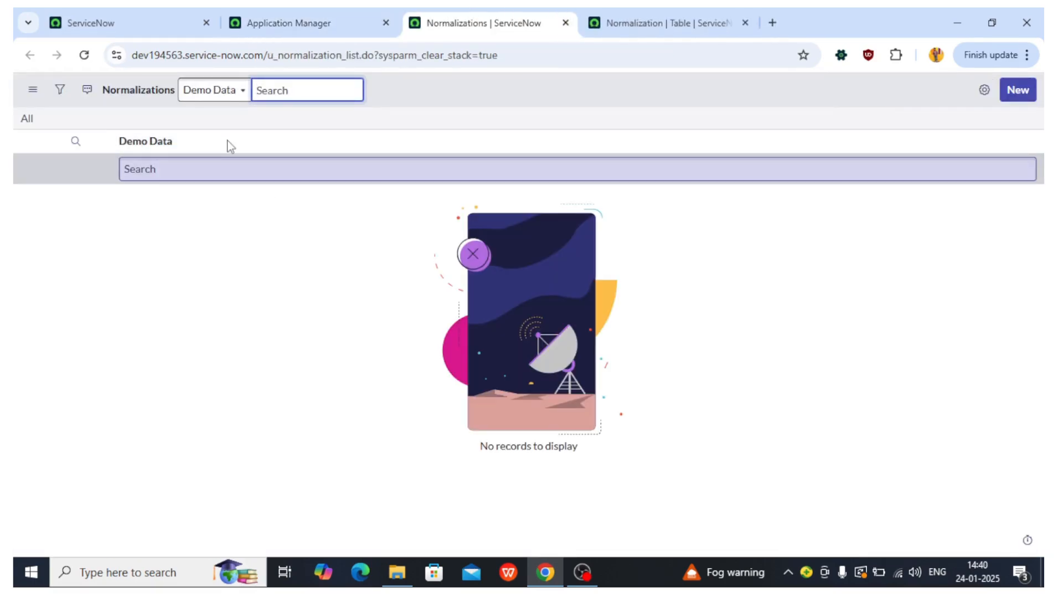
Step: Create a new Normalization record with Demo Data set to service-now and save it
{"action": "left_click", "coordinate": [116, 153]}
{"action": "double_click", "coordinate": [116, 153]}
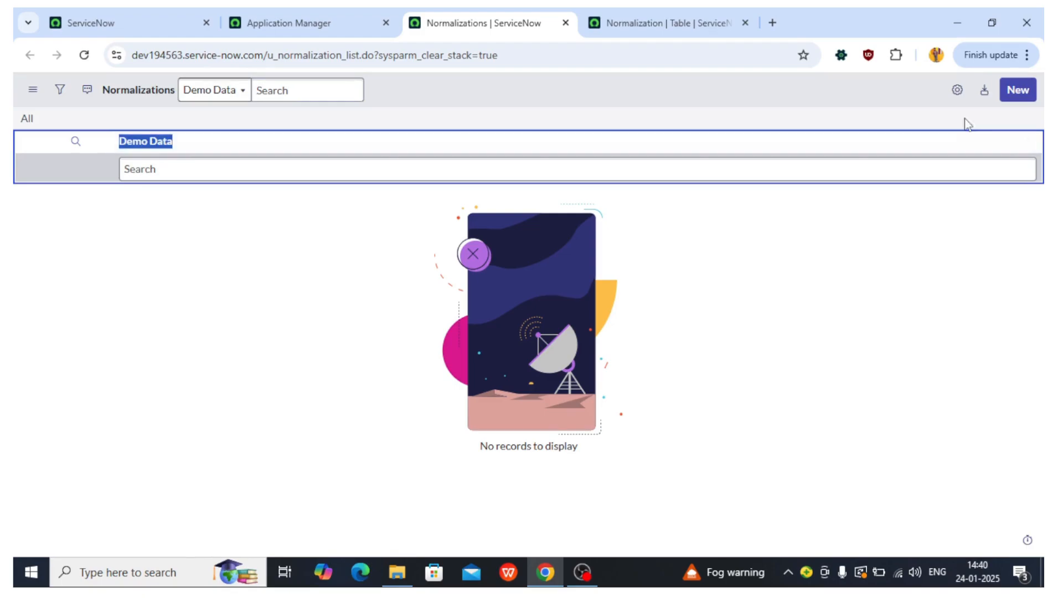
{"action": "left_click", "coordinate": [1018, 99]}
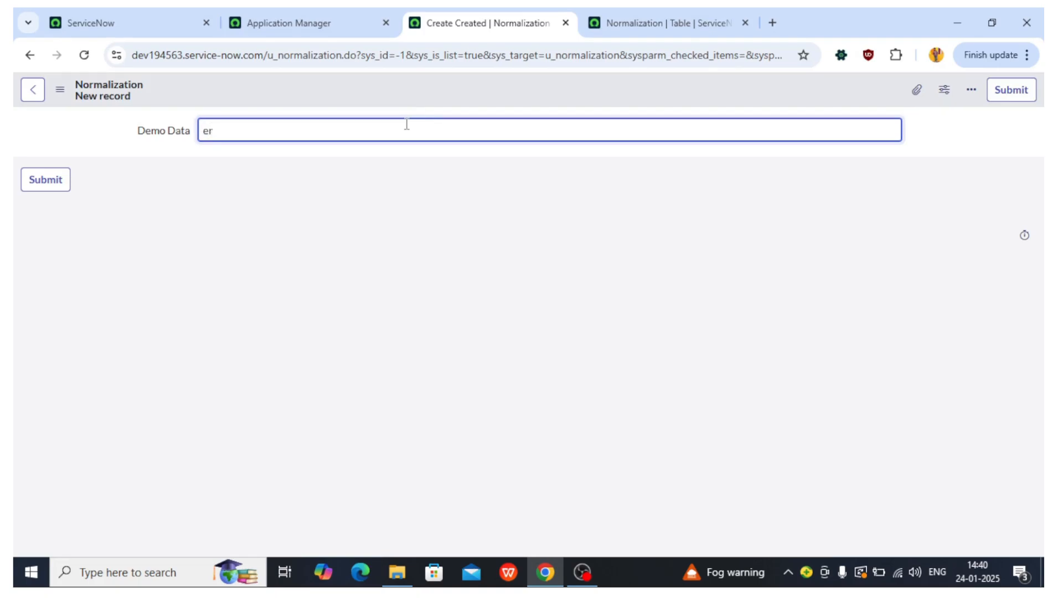
{"action": "type", "text": "service-now"}
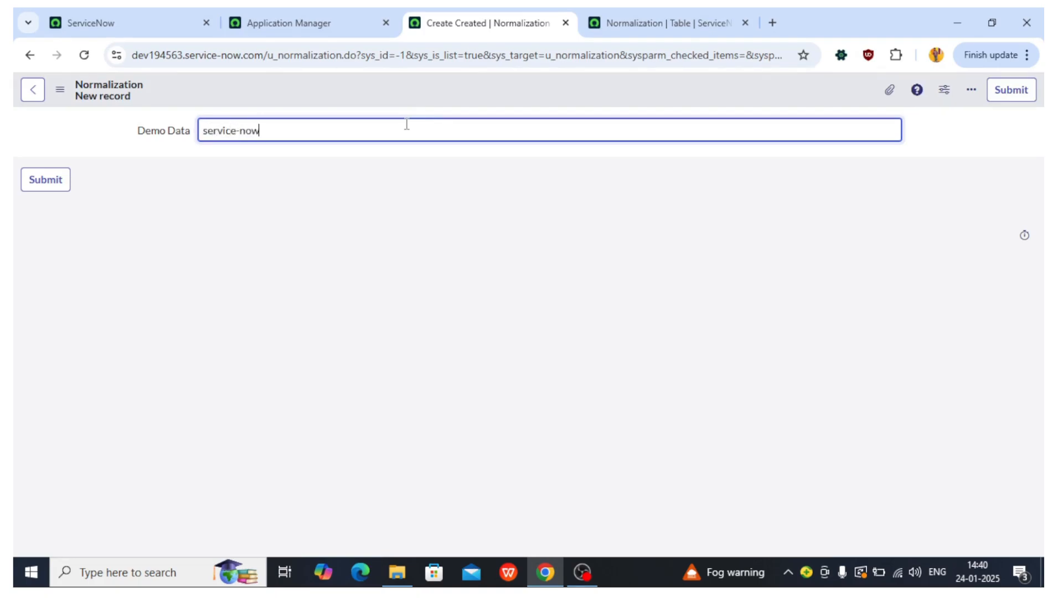
{"action": "right_click", "coordinate": [400, 95]}
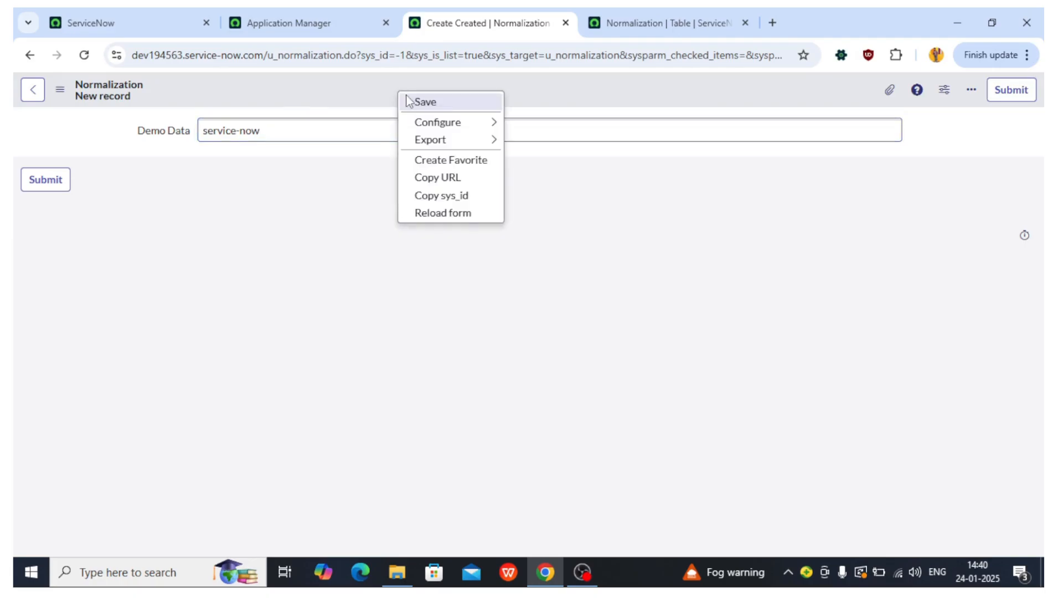
{"action": "left_click", "coordinate": [408, 100]}
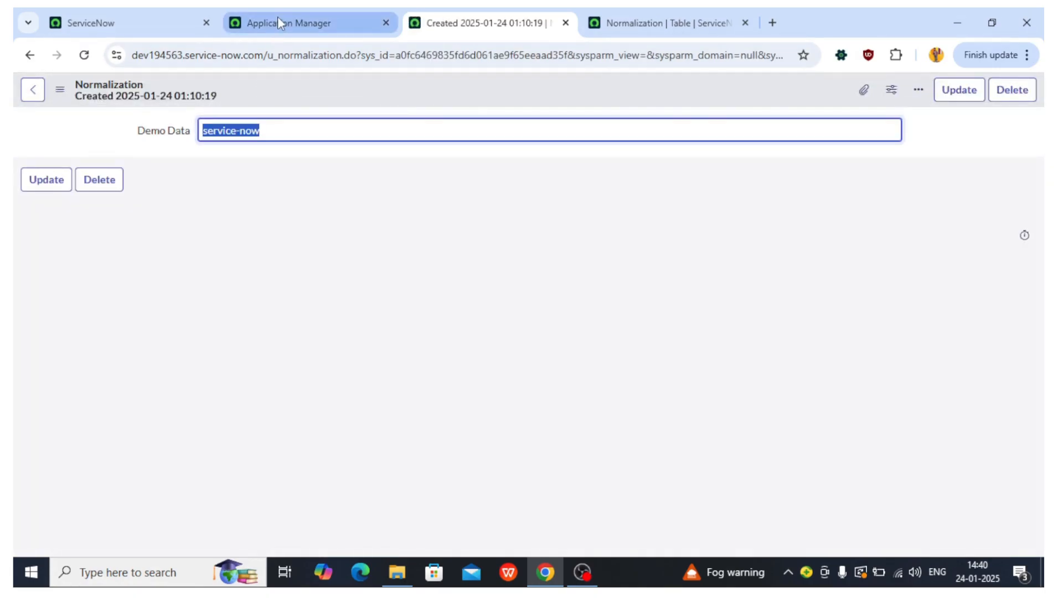
Step: Reopen the u_normalization.LIST view and review the saved service-now record across the open tabs
{"action": "left_click", "coordinate": [325, 17]}
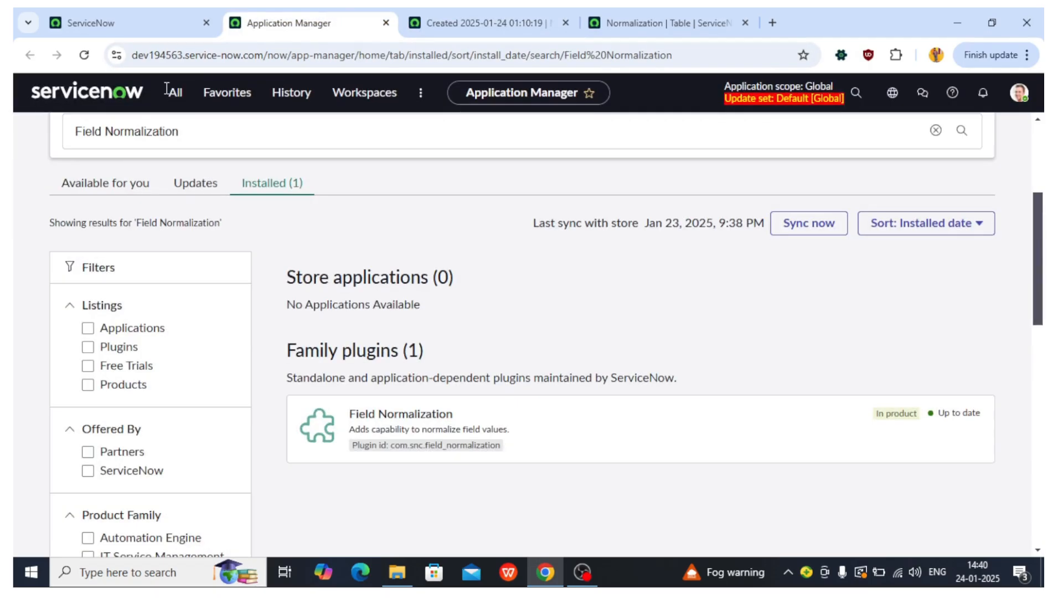
{"action": "left_click", "coordinate": [180, 92]}
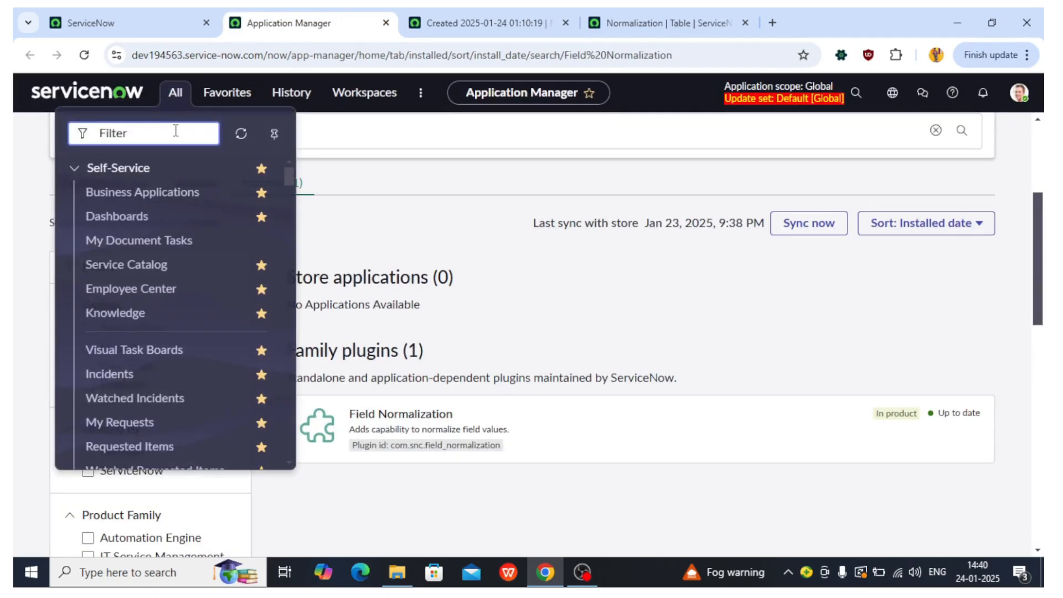
{"action": "key", "text": "ctrl+v"}
{"action": "type", "text": ".LIST"}
{"action": "key", "text": "Return"}
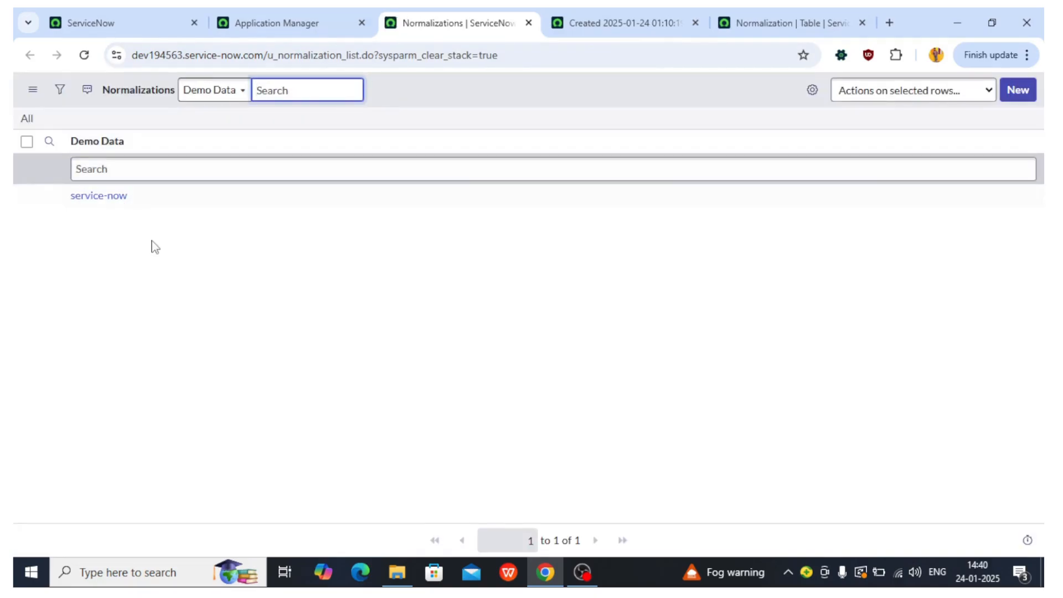
{"action": "left_click_drag", "start_coordinate": [148, 195], "coordinate": [68, 199]}
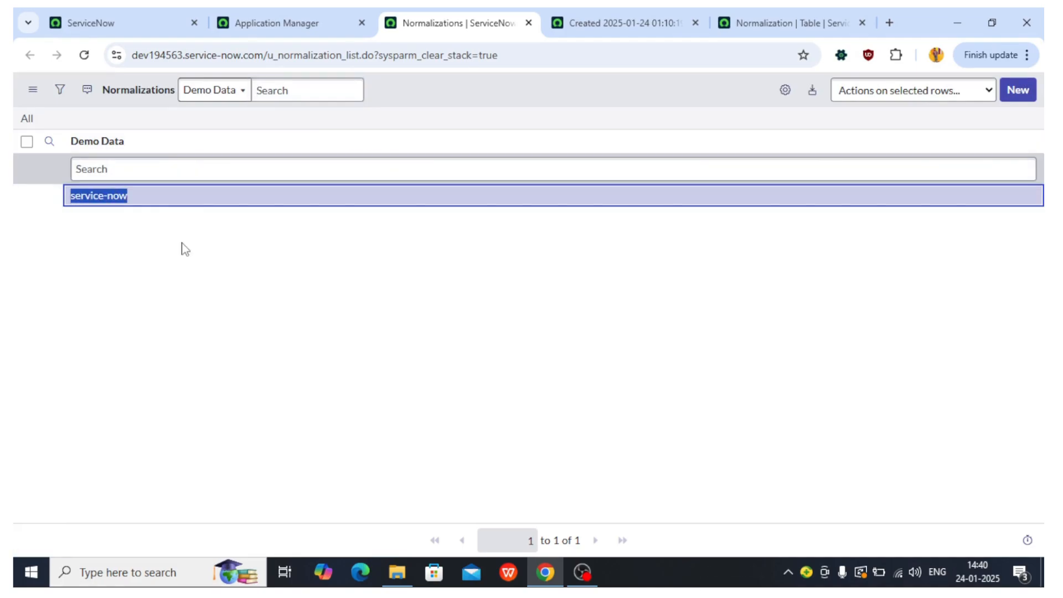
{"action": "left_click", "coordinate": [627, 8]}
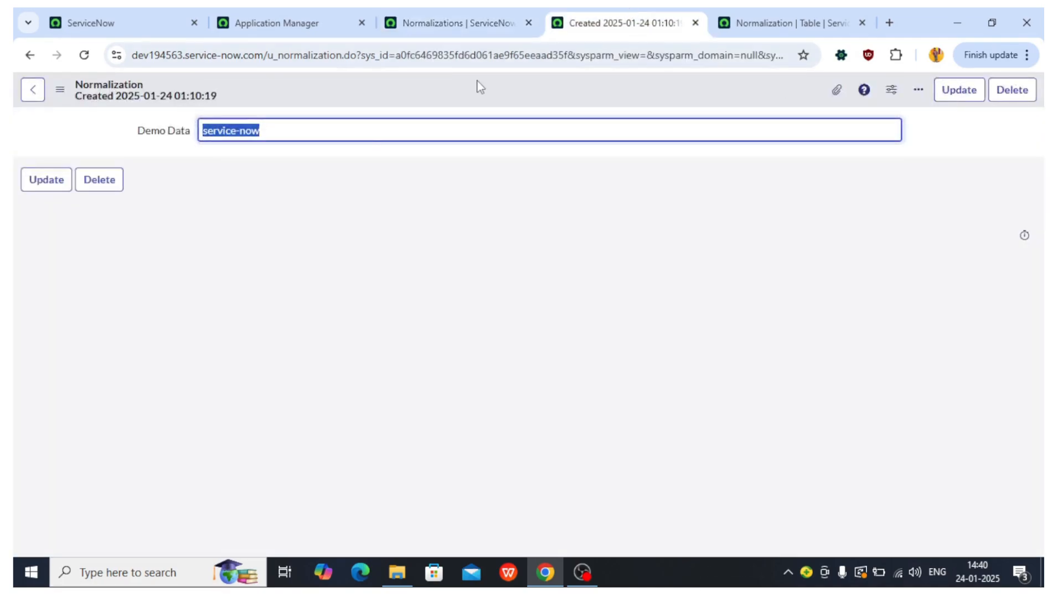
{"action": "left_click", "coordinate": [491, 12]}
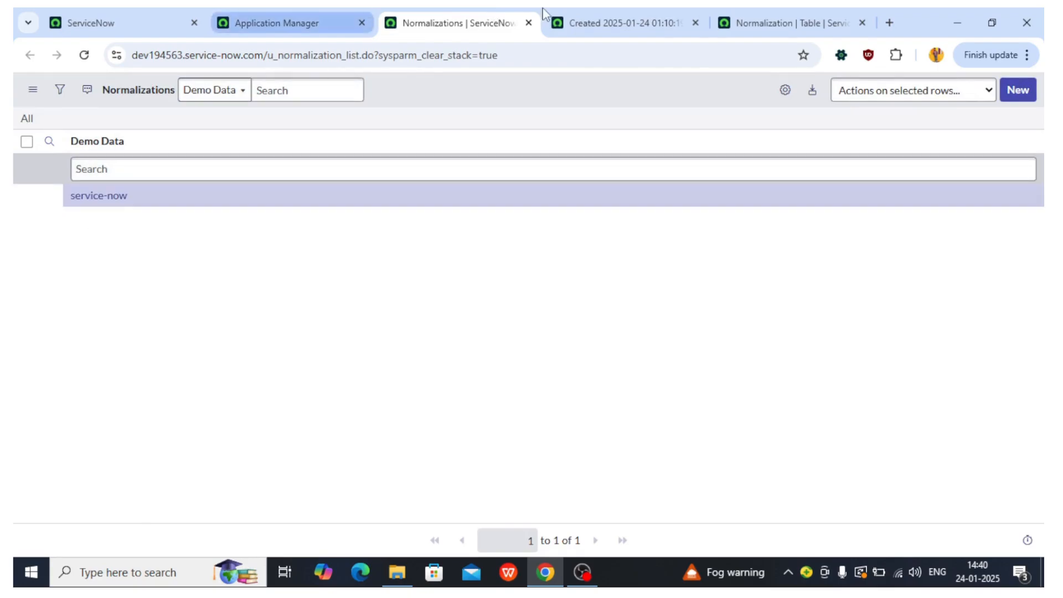
{"action": "left_click", "coordinate": [600, 16]}
Step: Clear the Demo Data field on the saved record's form
{"action": "left_click_drag", "start_coordinate": [354, 111], "coordinate": [192, 137]}
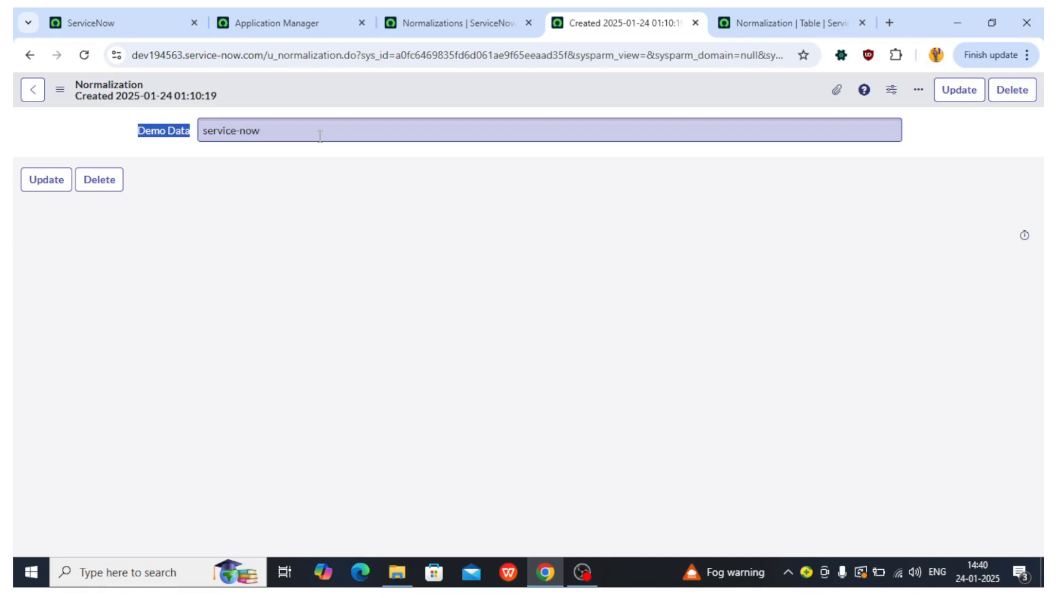
{"action": "left_click_drag", "start_coordinate": [298, 136], "coordinate": [198, 129]}
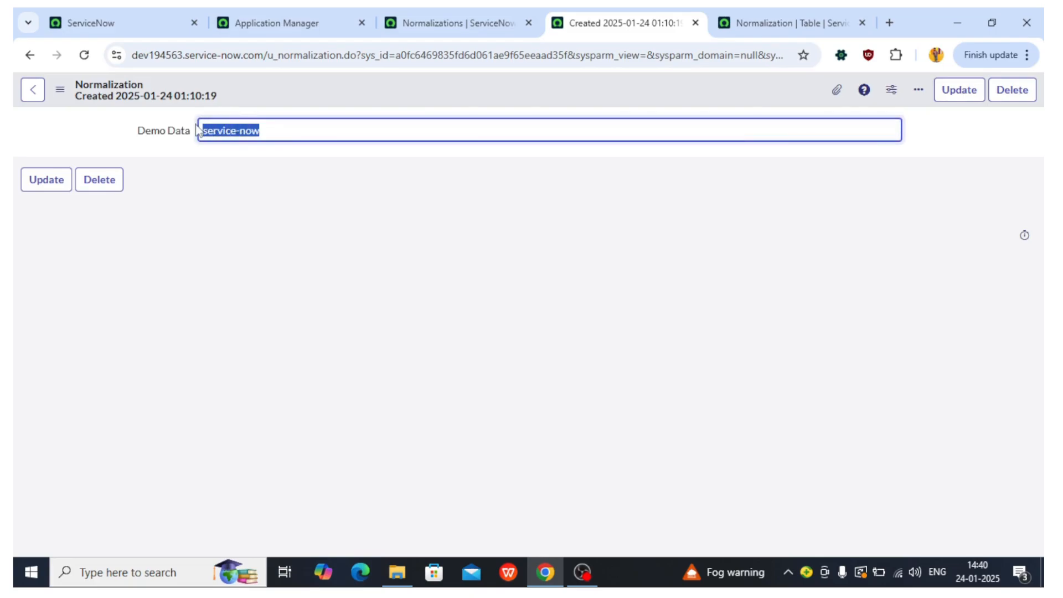
{"action": "type", "text": "S"}
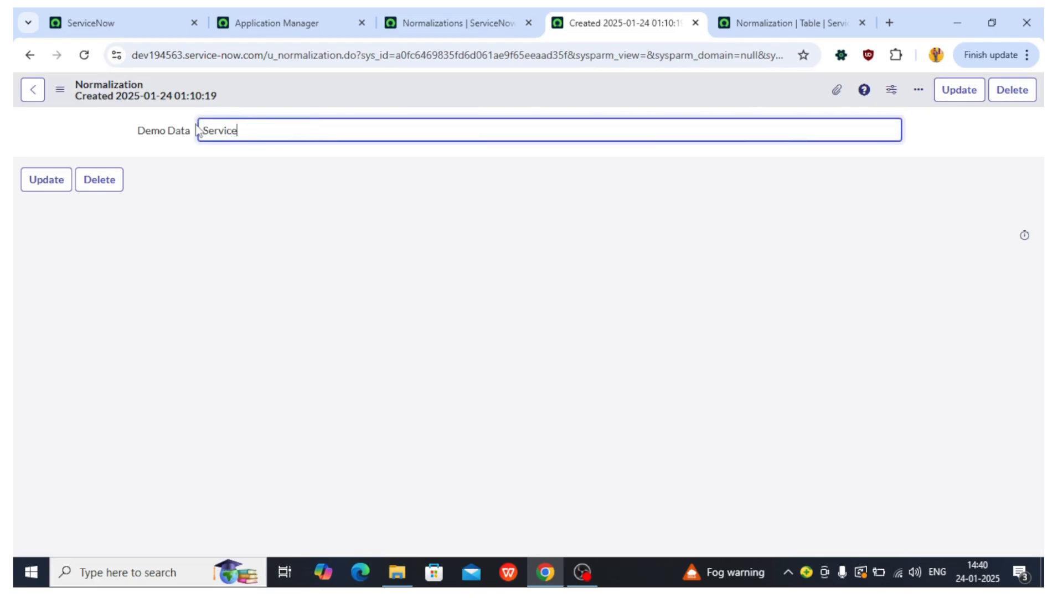
{"action": "key", "text": "ctrl+a"}
{"action": "key", "text": "BackSpace"}
Step: Open Field Normalization's Normalizations configuration list in a new tab from the navigator
{"action": "left_click", "coordinate": [322, 13]}
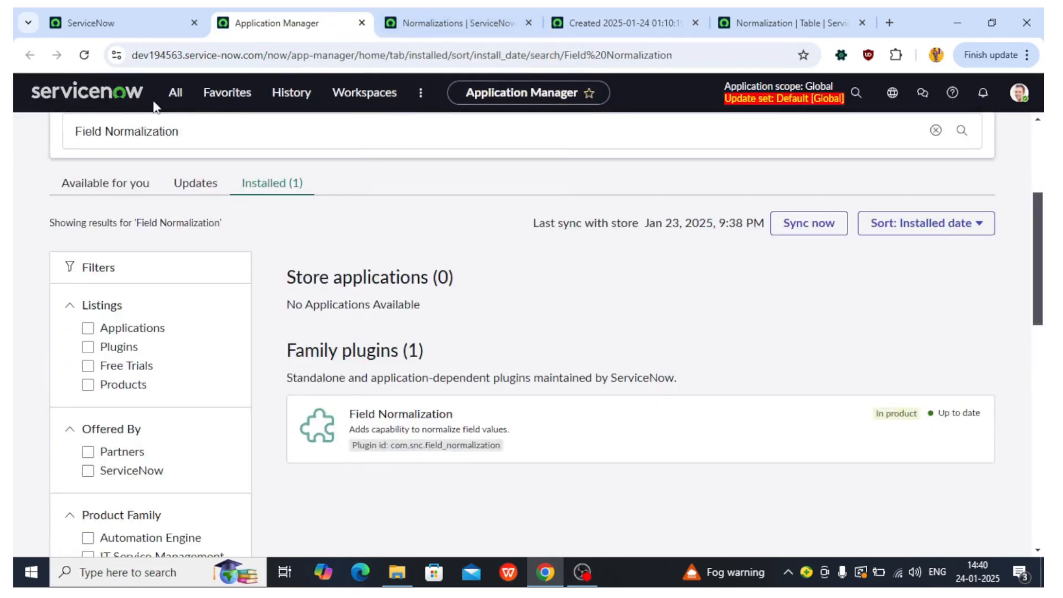
{"action": "left_click", "coordinate": [174, 99]}
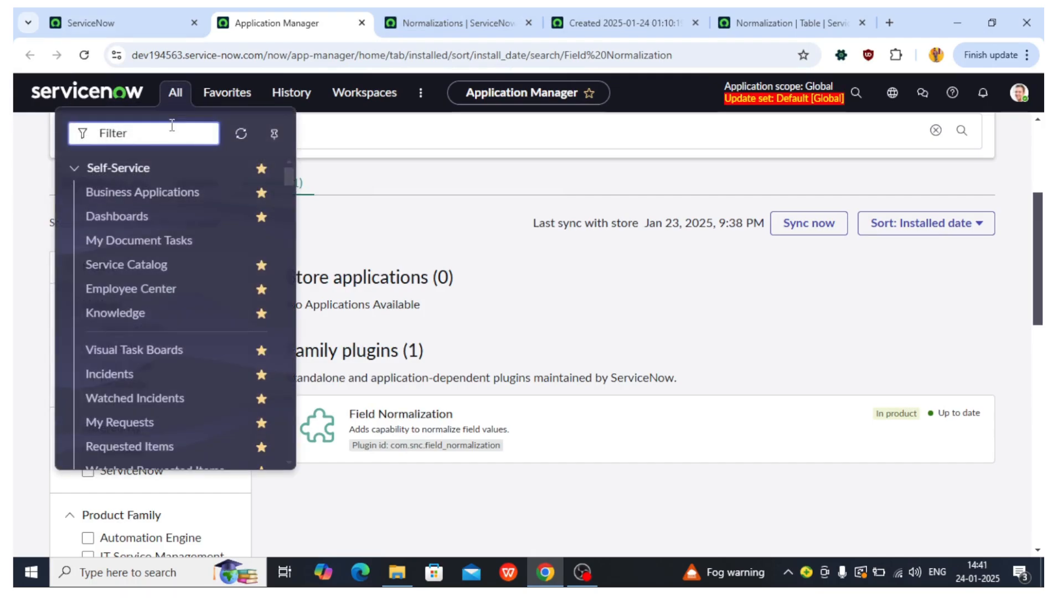
{"action": "type", "text": "Field Norm"}
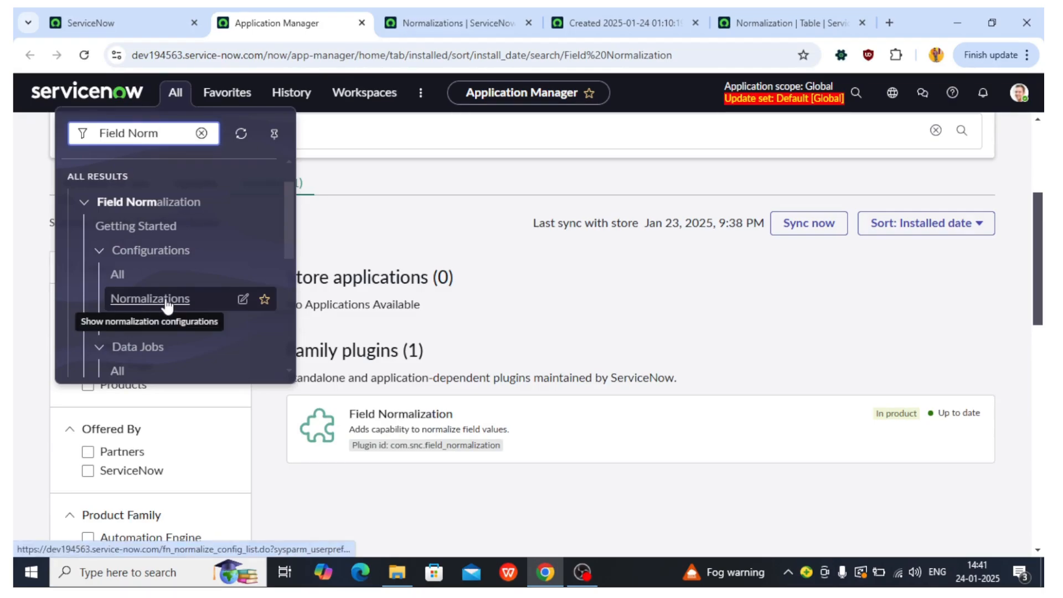
{"action": "middle_click", "coordinate": [145, 301]}
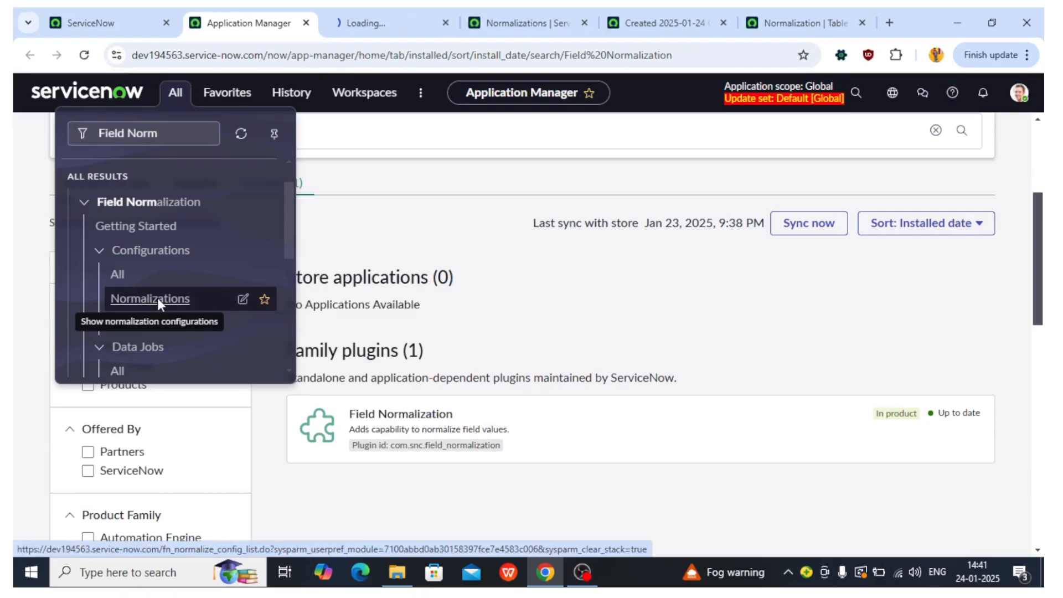
{"action": "left_click", "coordinate": [439, 17]}
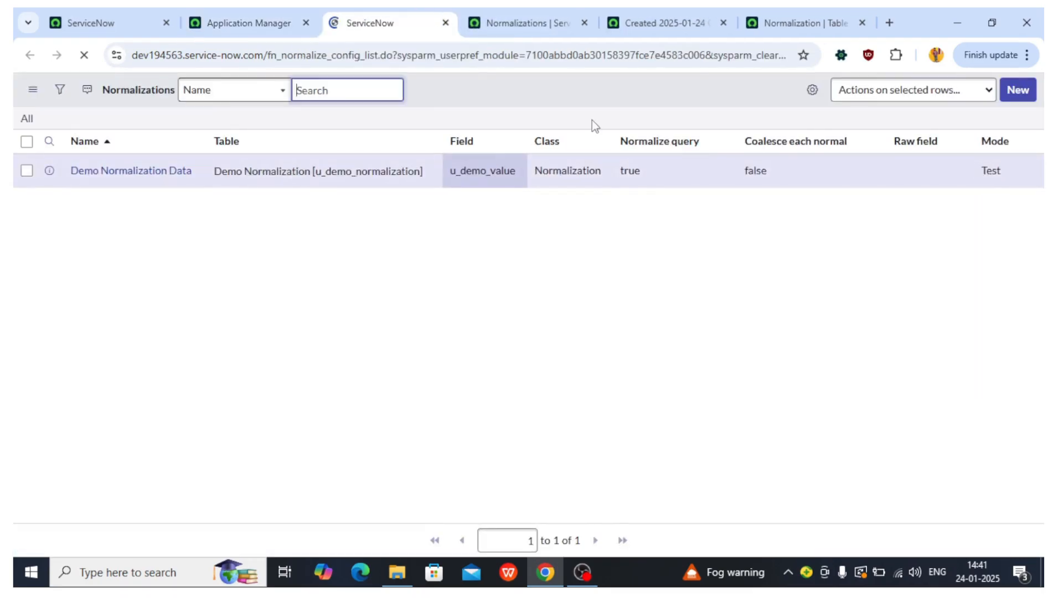
Step: Start a new normalization configuration named Test Normalization
{"action": "left_click", "coordinate": [1019, 91]}
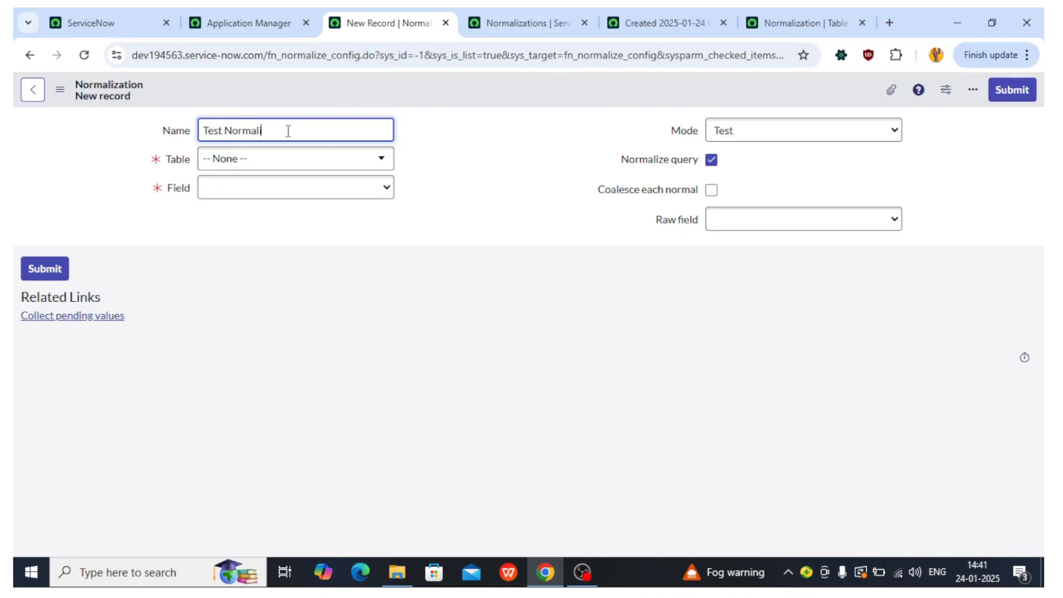
{"action": "left_click", "coordinate": [284, 175]}
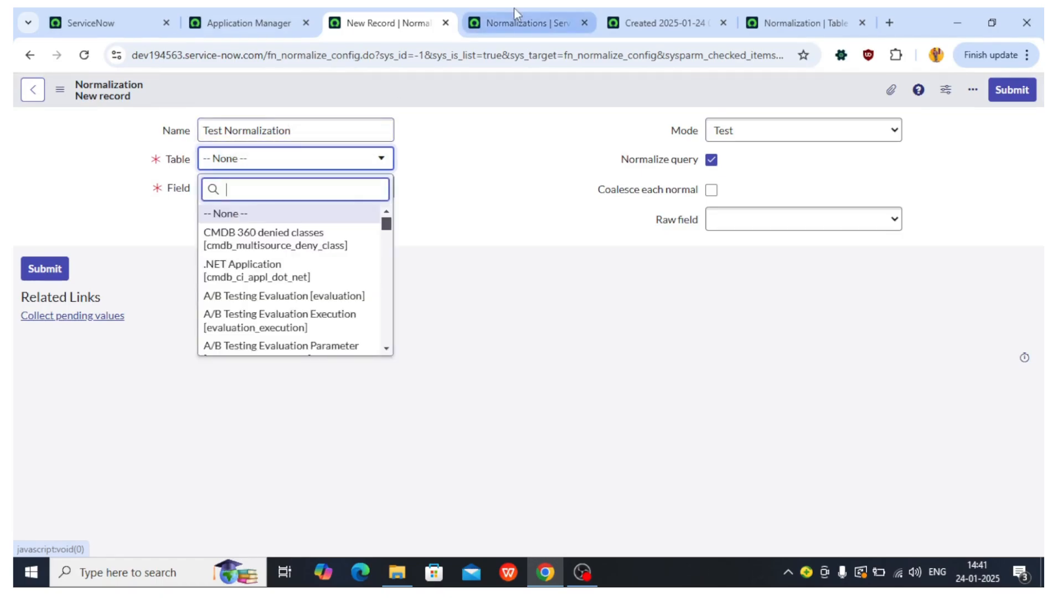
{"action": "left_click", "coordinate": [506, 7]}
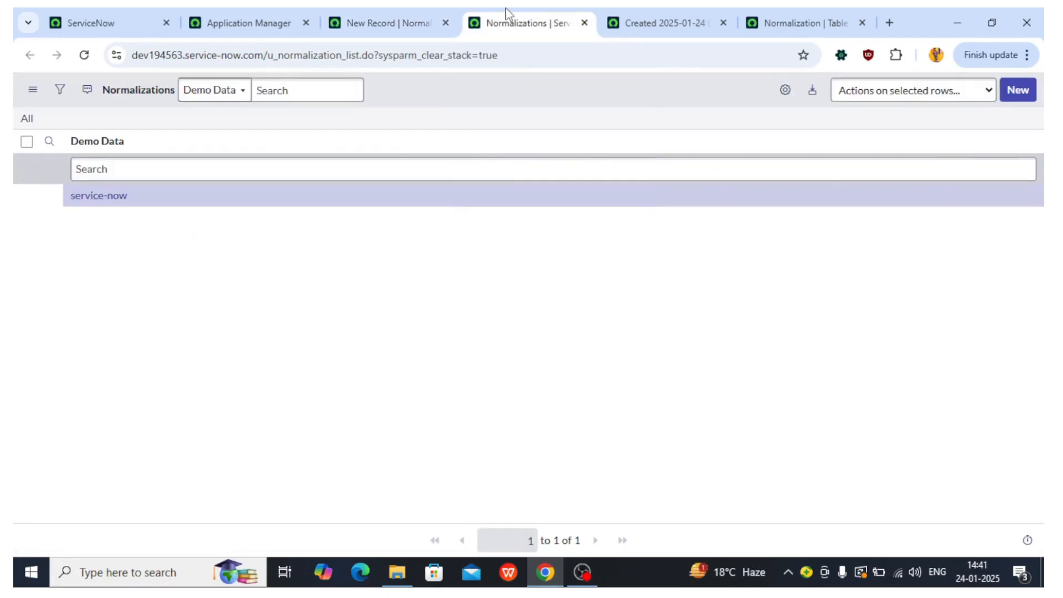
{"action": "left_click", "coordinate": [328, 13]}
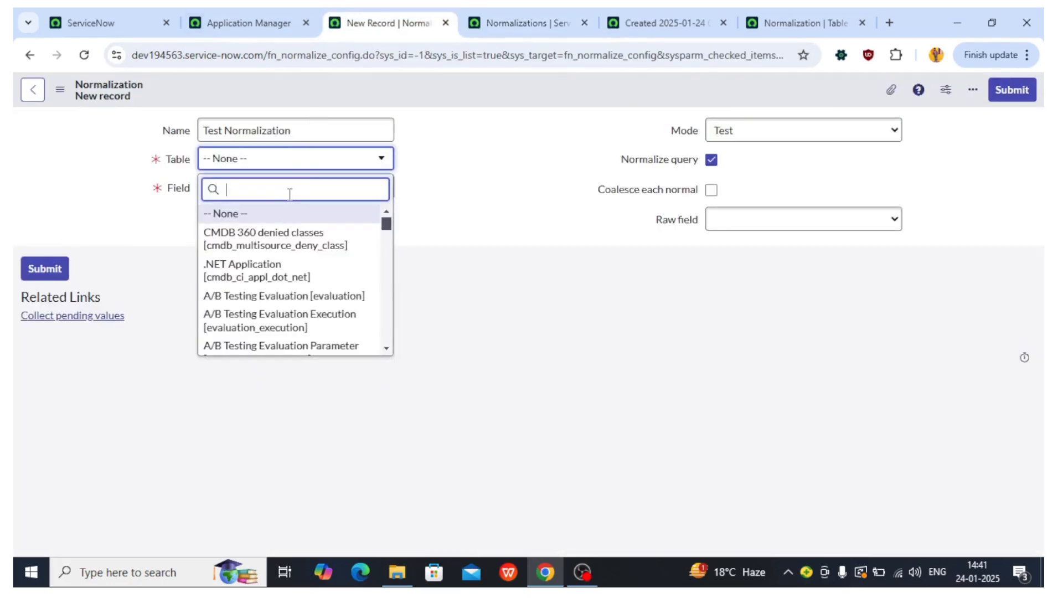
Step: Set the configuration's table to Normalization [u_normalization] and its field to Demo Data
{"action": "type", "text": "u_normaliza"}
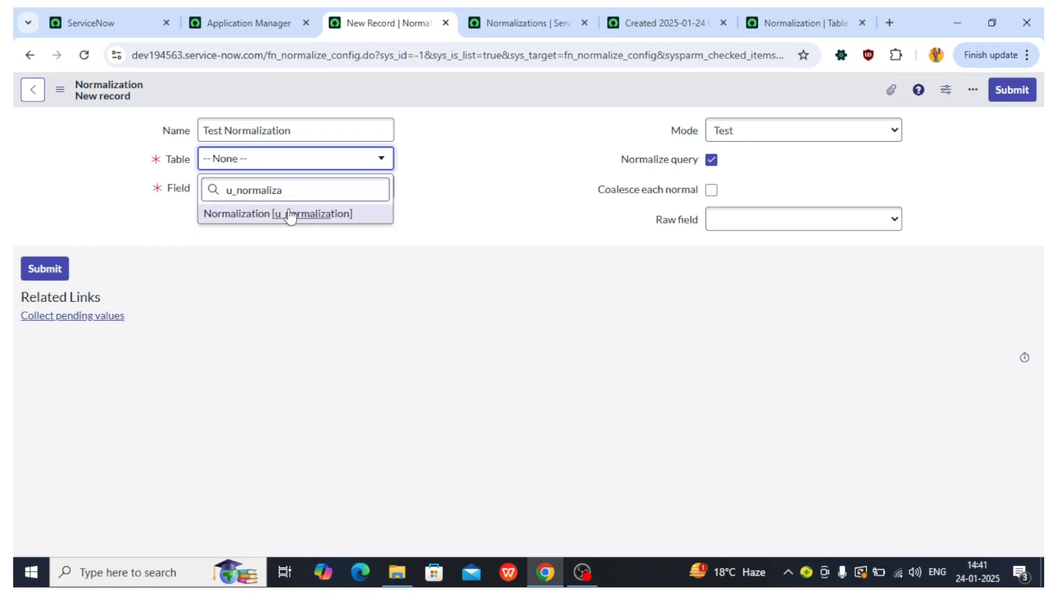
{"action": "left_click", "coordinate": [283, 215]}
{"action": "left_click", "coordinate": [256, 191]}
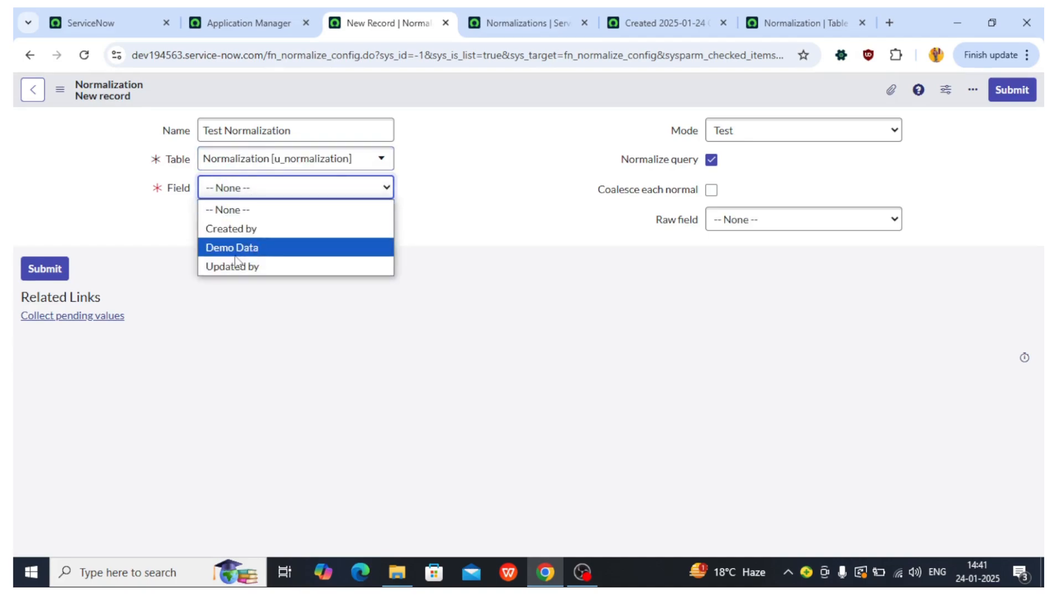
{"action": "left_click", "coordinate": [256, 249]}
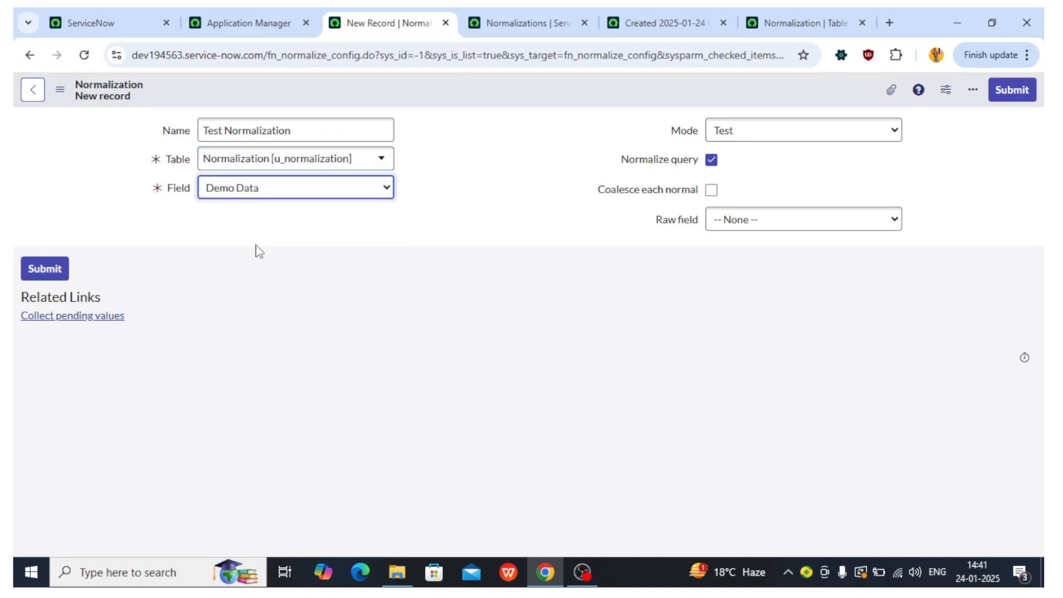
Step: Save the Test Normalization configuration record
{"action": "left_click", "coordinate": [523, 22]}
{"action": "left_click", "coordinate": [643, 23]}
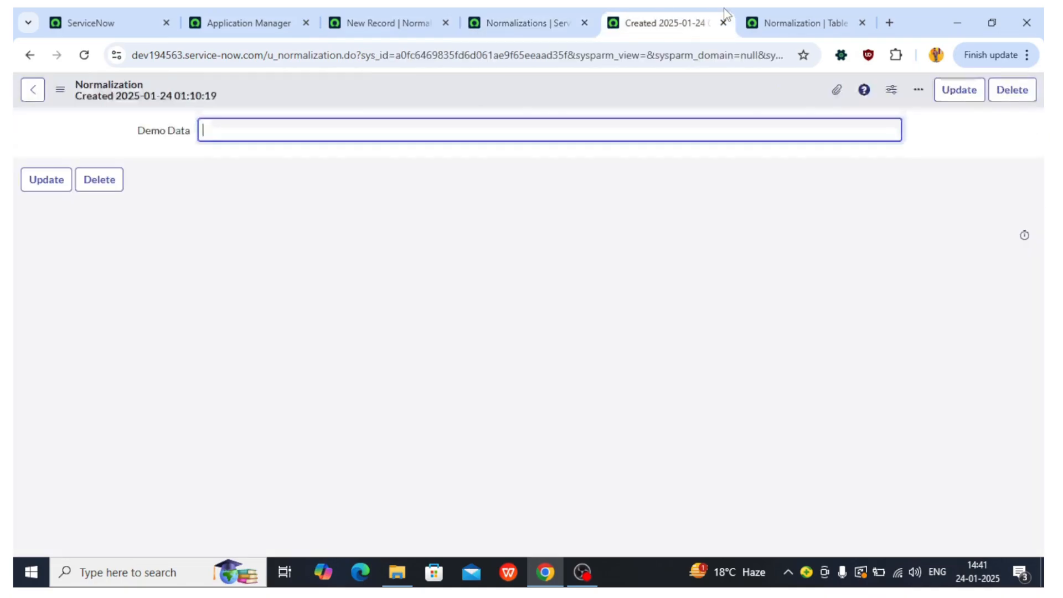
{"action": "left_click", "coordinate": [209, 137]}
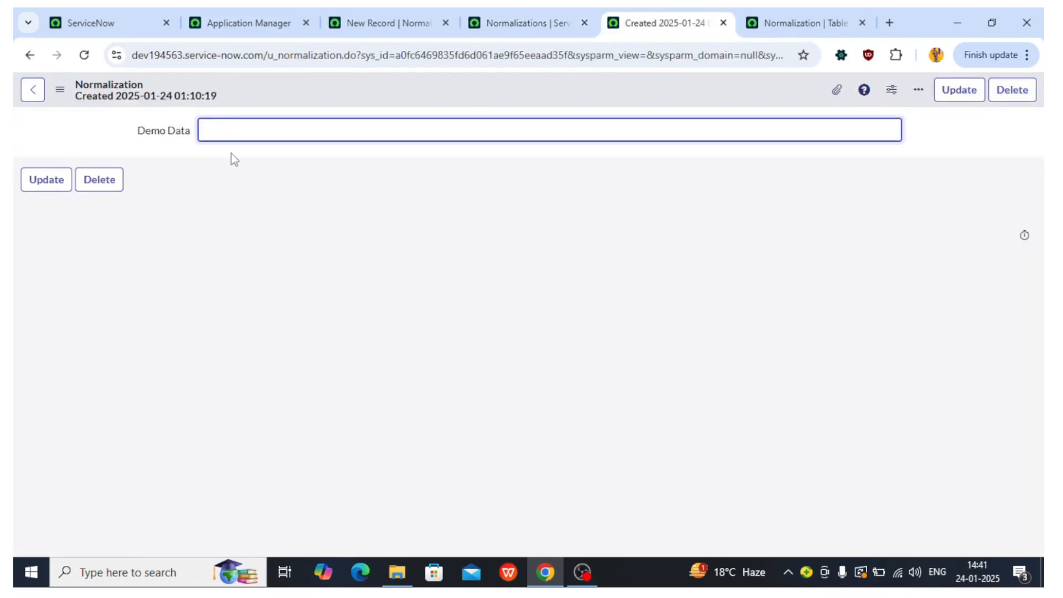
{"action": "left_click", "coordinate": [388, 13]}
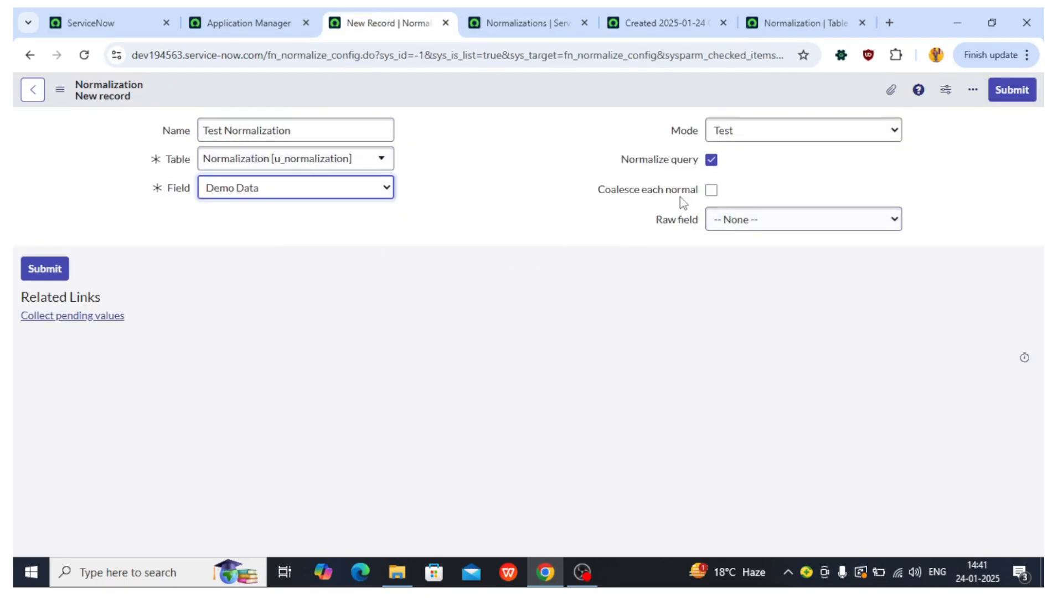
{"action": "right_click", "coordinate": [442, 85]}
{"action": "left_click", "coordinate": [470, 95]}
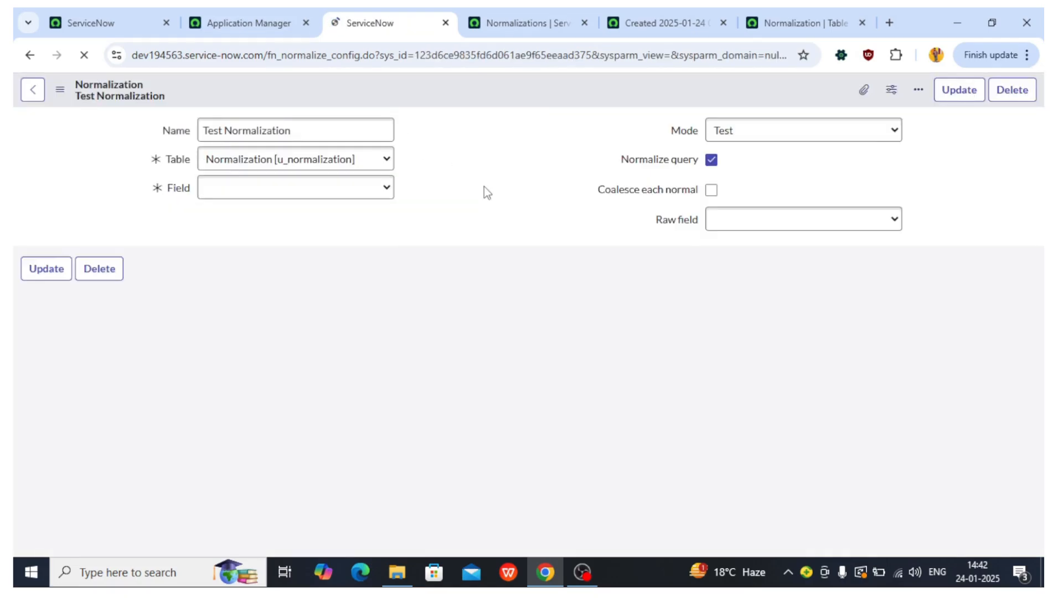
Step: Review the Test Normalization configuration's normal values, pending values, rules and data jobs
{"action": "scroll", "coordinate": [368, 232], "scroll_direction": "down", "scroll_amount": 1}
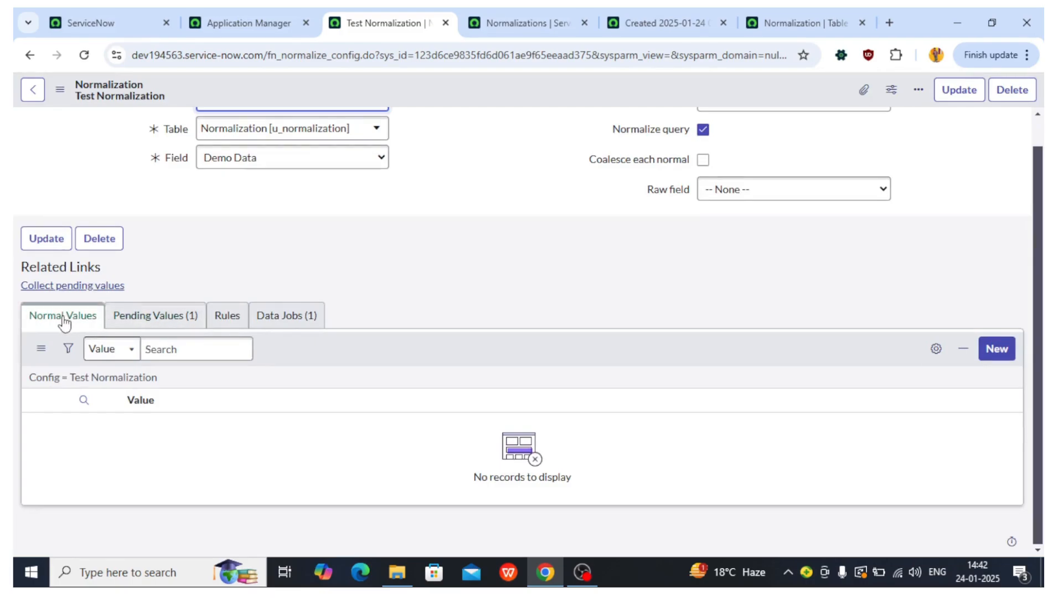
{"action": "left_click", "coordinate": [148, 320]}
{"action": "left_click", "coordinate": [228, 346]}
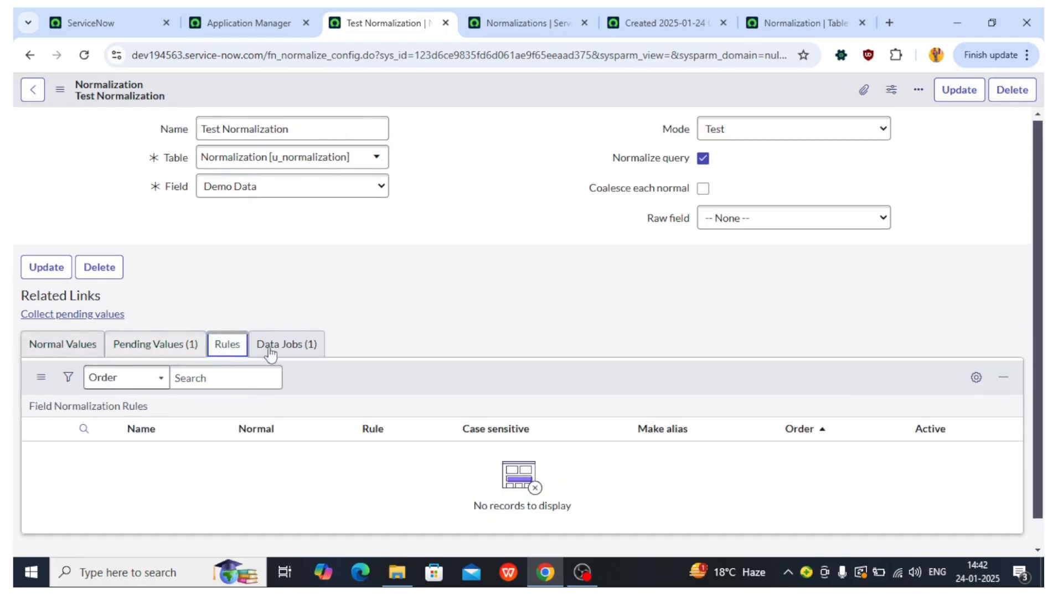
{"action": "left_click", "coordinate": [297, 355]}
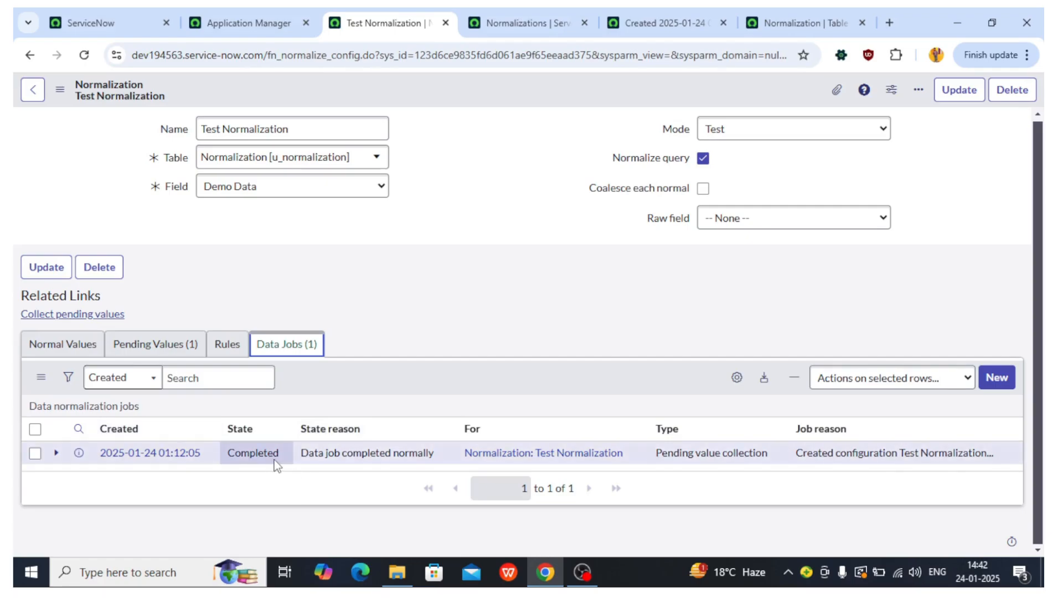
{"action": "left_click_drag", "start_coordinate": [296, 453], "coordinate": [437, 449]}
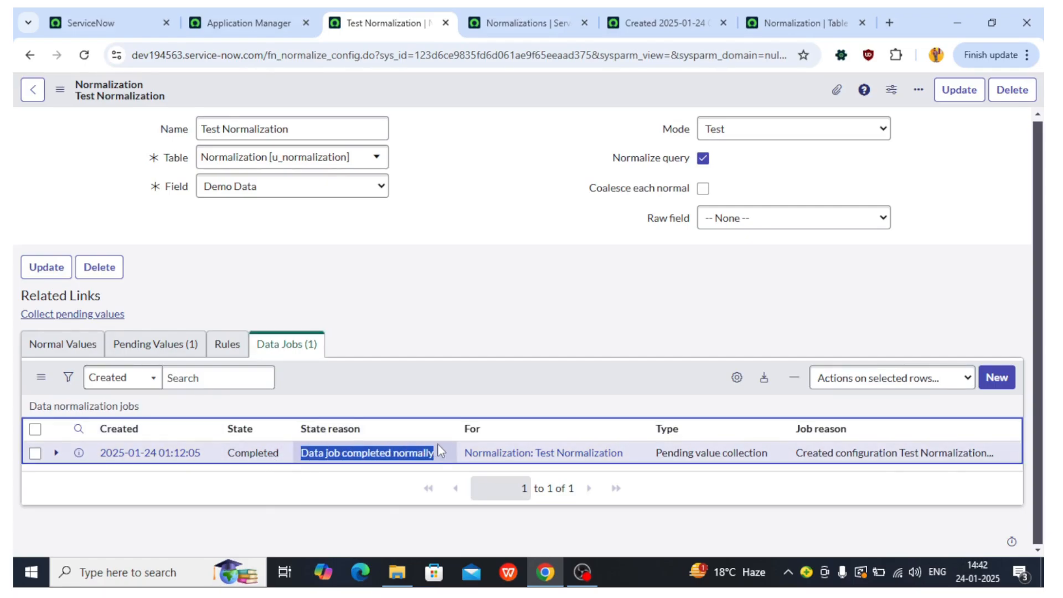
{"action": "left_click", "coordinate": [224, 348]}
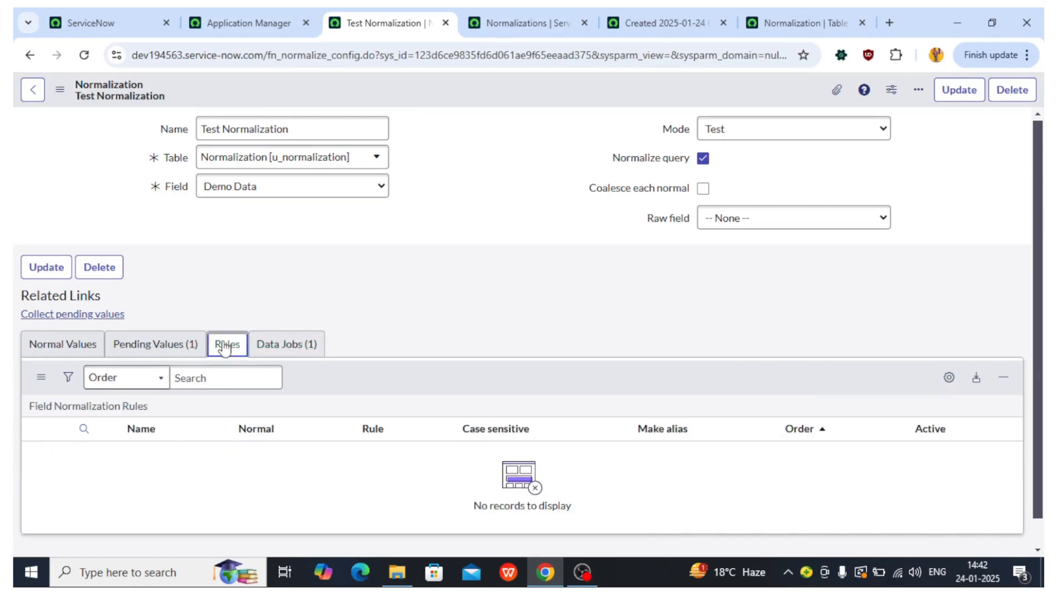
{"action": "left_click", "coordinate": [155, 344]}
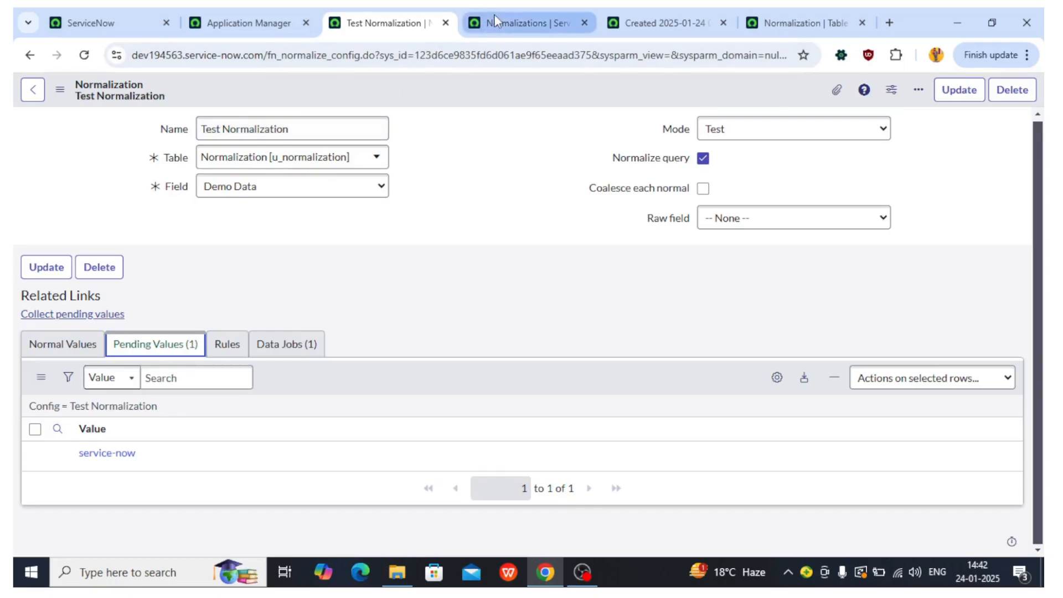
{"action": "left_click", "coordinate": [494, 15]}
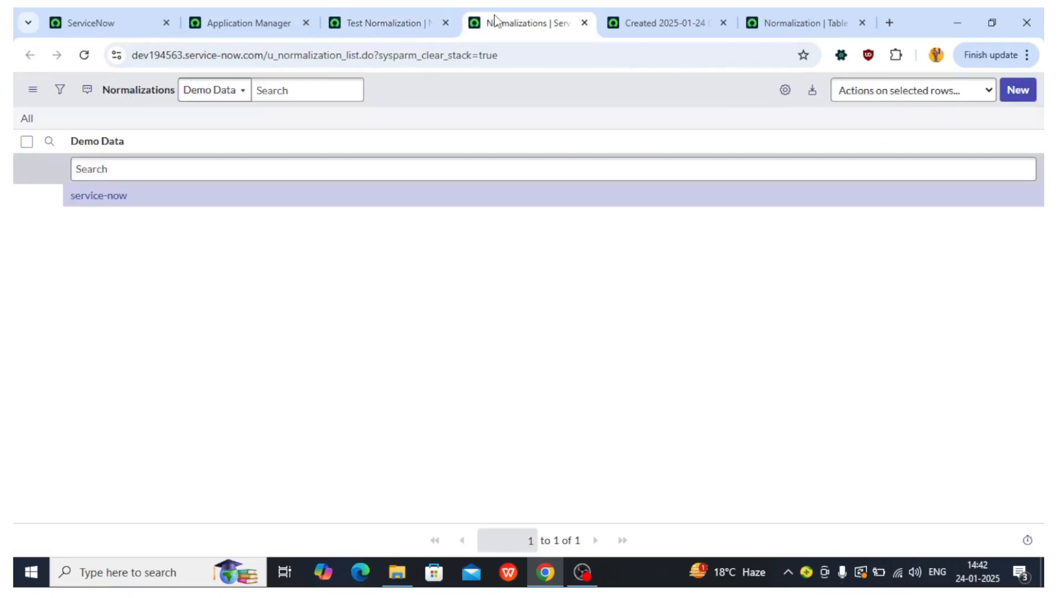
{"action": "left_click", "coordinate": [351, 12]}
{"action": "left_click_drag", "start_coordinate": [154, 456], "coordinate": [76, 453]}
{"action": "left_click", "coordinate": [80, 347]}
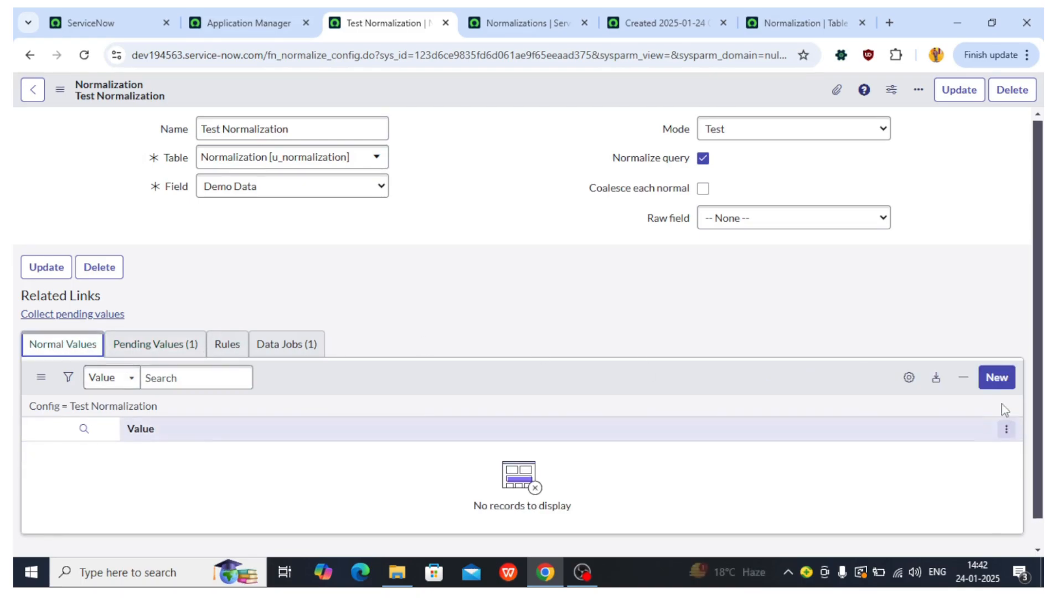
Step: Create a normal value ServiceNow for the Test Normalization configuration and save it
{"action": "left_click", "coordinate": [999, 381]}
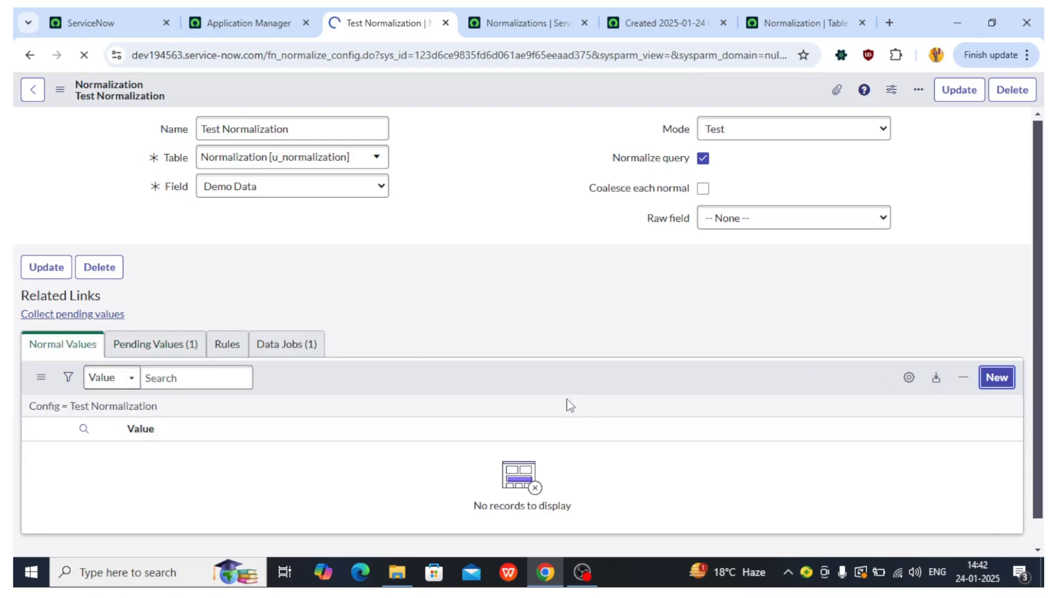
{"action": "type", "text": "S"}
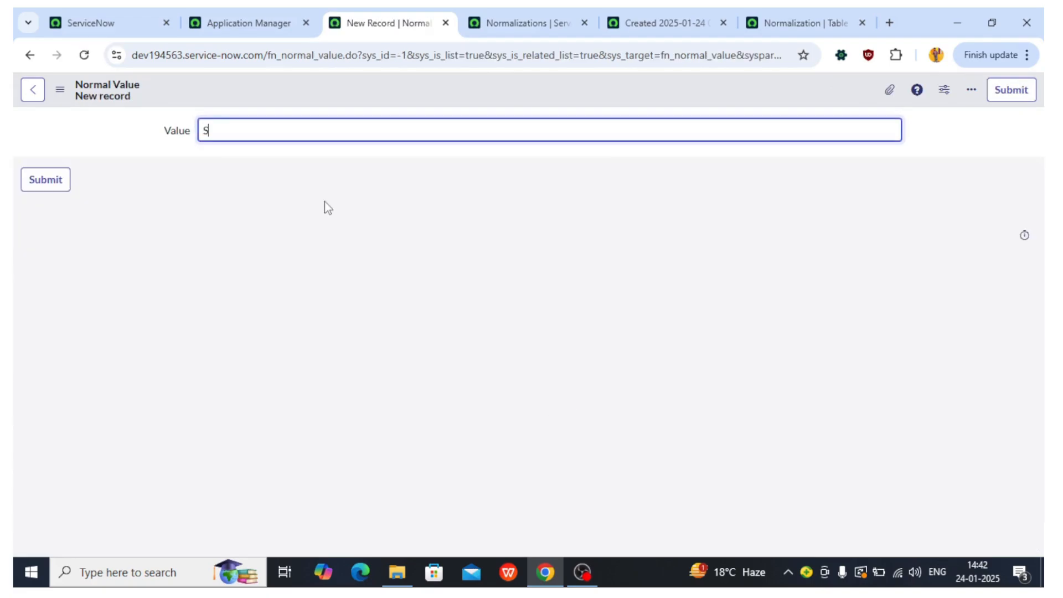
{"action": "type", "text": "erviceNow"}
{"action": "right_click", "coordinate": [408, 100]}
{"action": "left_click", "coordinate": [419, 104]}
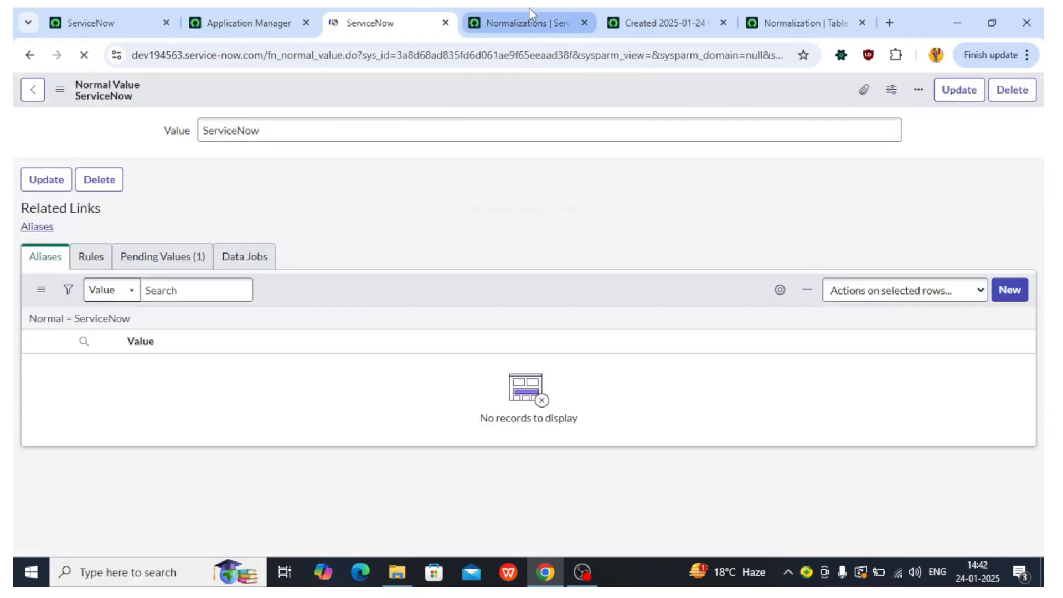
Step: Open Notepad and note the mappings service-now----> ServiceNow and service----> ServiceNow
{"action": "left_click", "coordinate": [530, 10]}
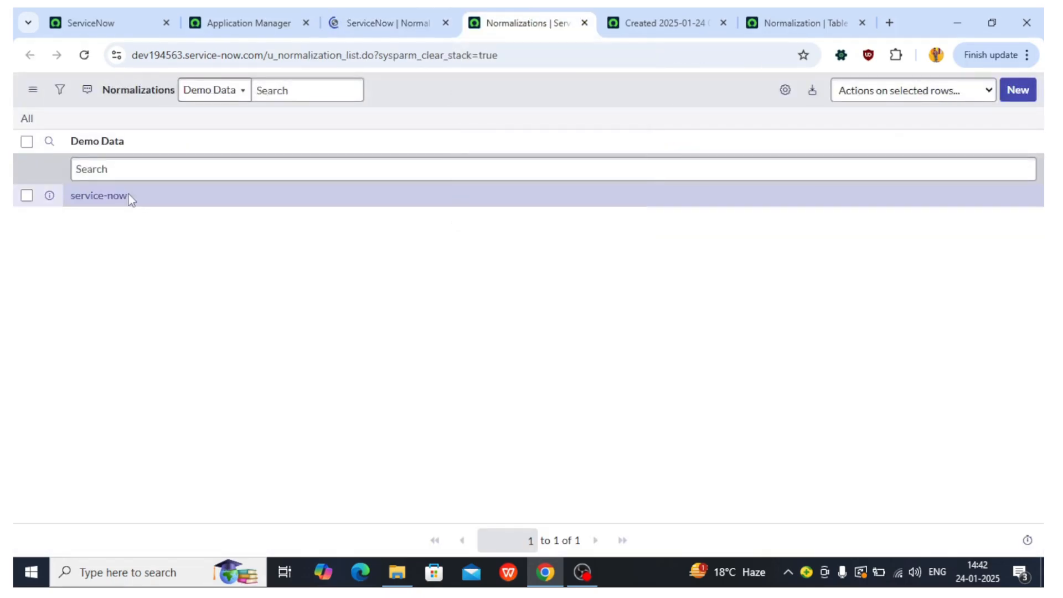
{"action": "key", "text": "super+r"}
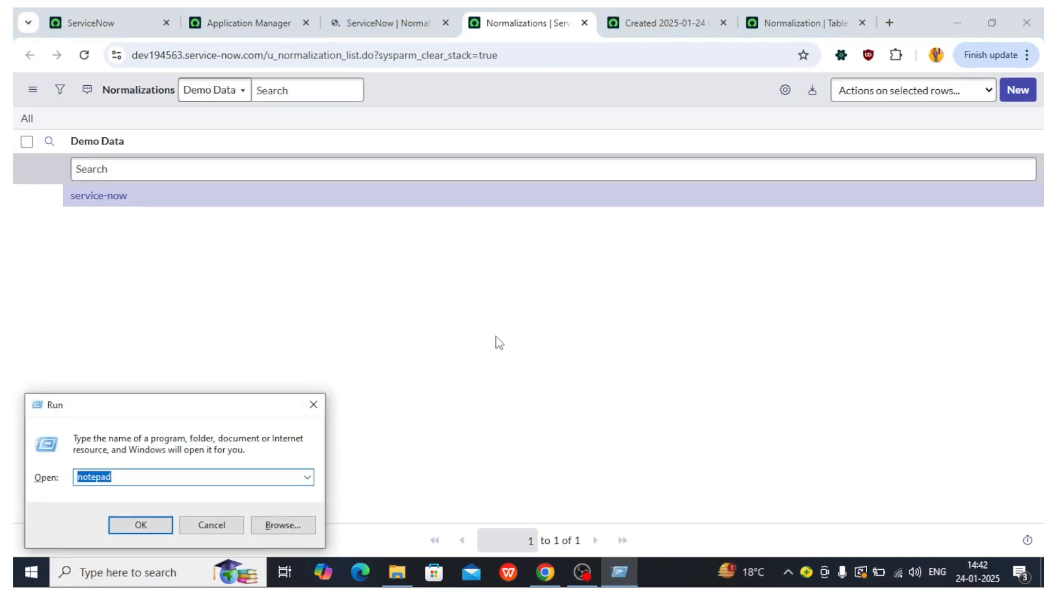
{"action": "key", "text": "Return"}
{"action": "type", "text": "s"}
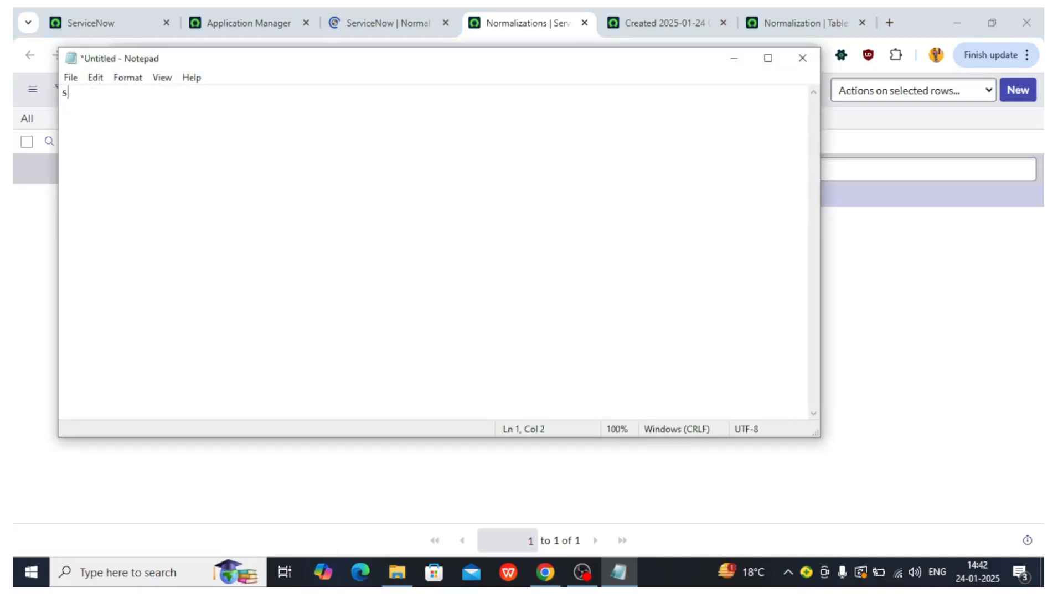
{"action": "type", "text": "ervice-now----> ServiceNo"}
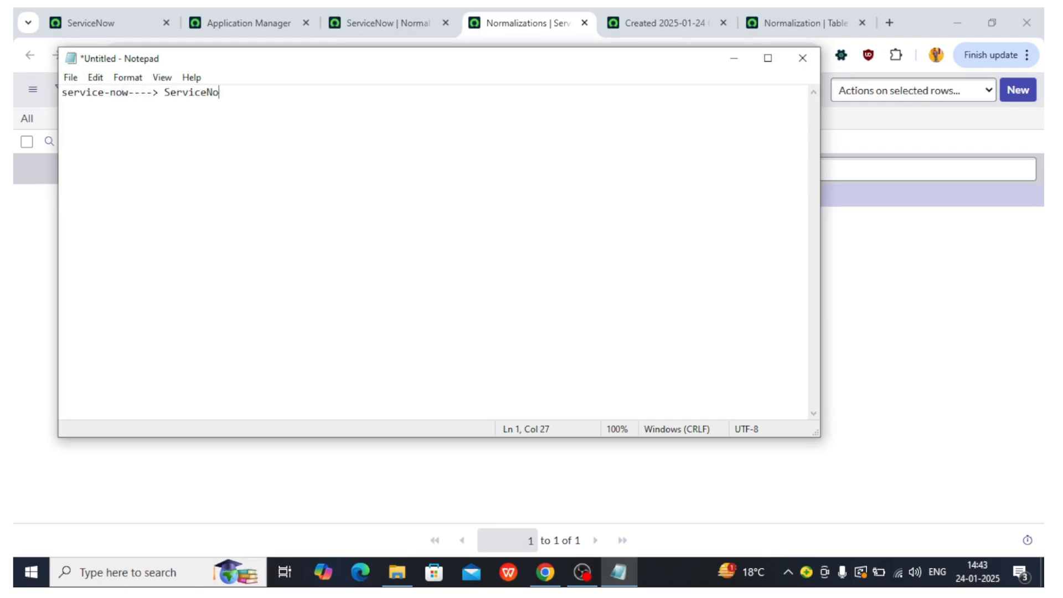
{"action": "type", "text": "w  service----> ServiceNow"}
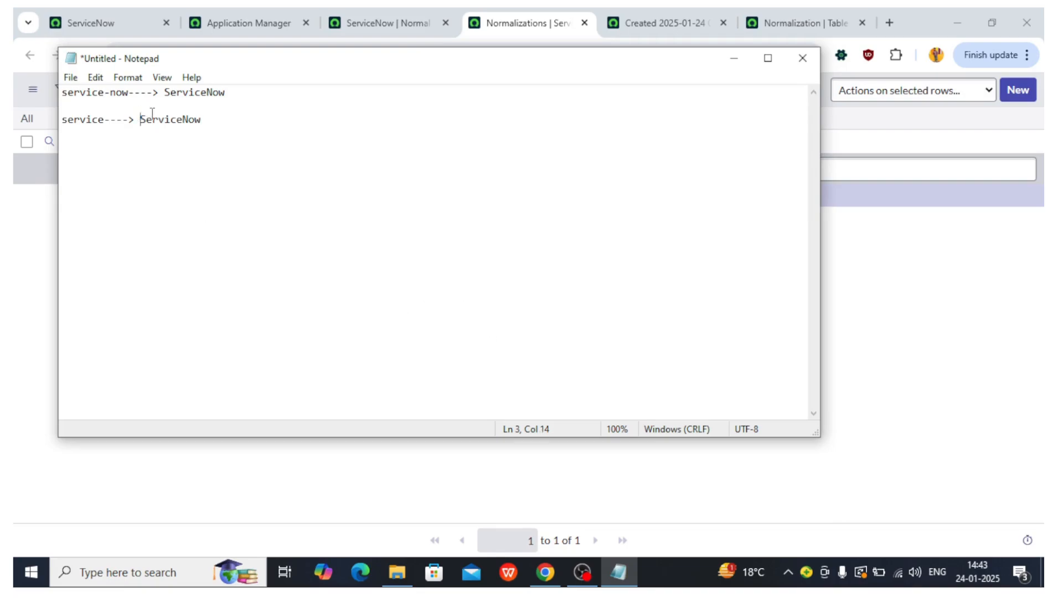
{"action": "left_click_drag", "start_coordinate": [140, 116], "coordinate": [227, 116]}
{"action": "left_click", "coordinate": [731, 66]}
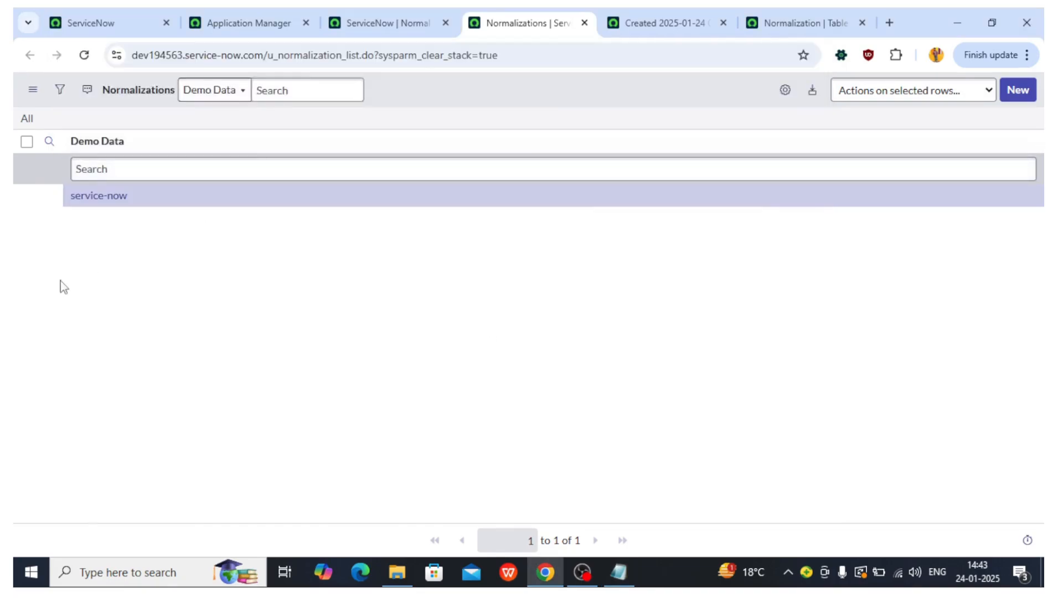
Step: Add service-now as an alias of the ServiceNow normal value and save it
{"action": "left_click", "coordinate": [360, 12]}
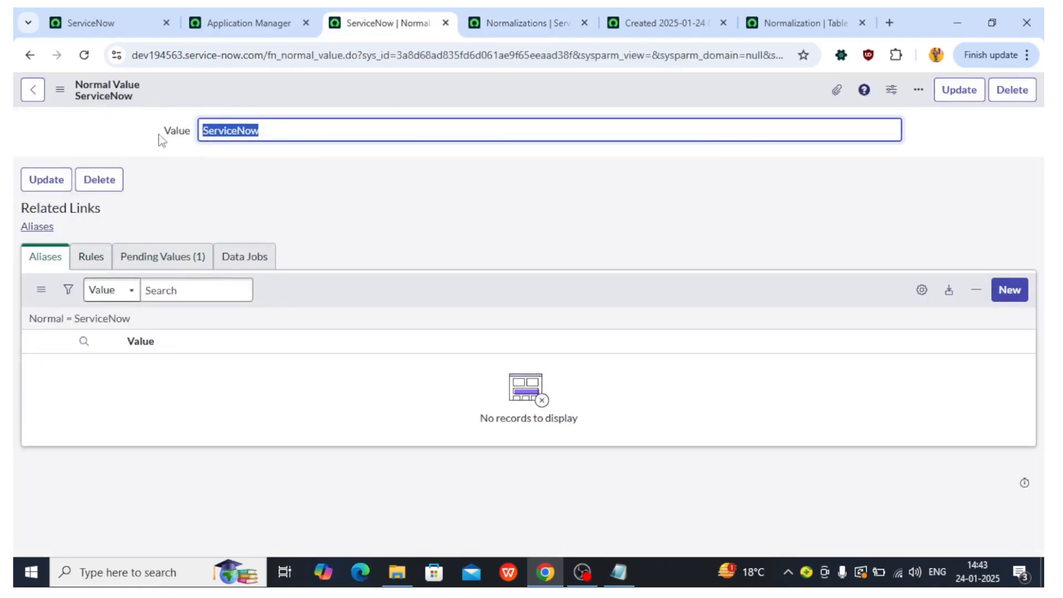
{"action": "left_click", "coordinate": [1009, 297]}
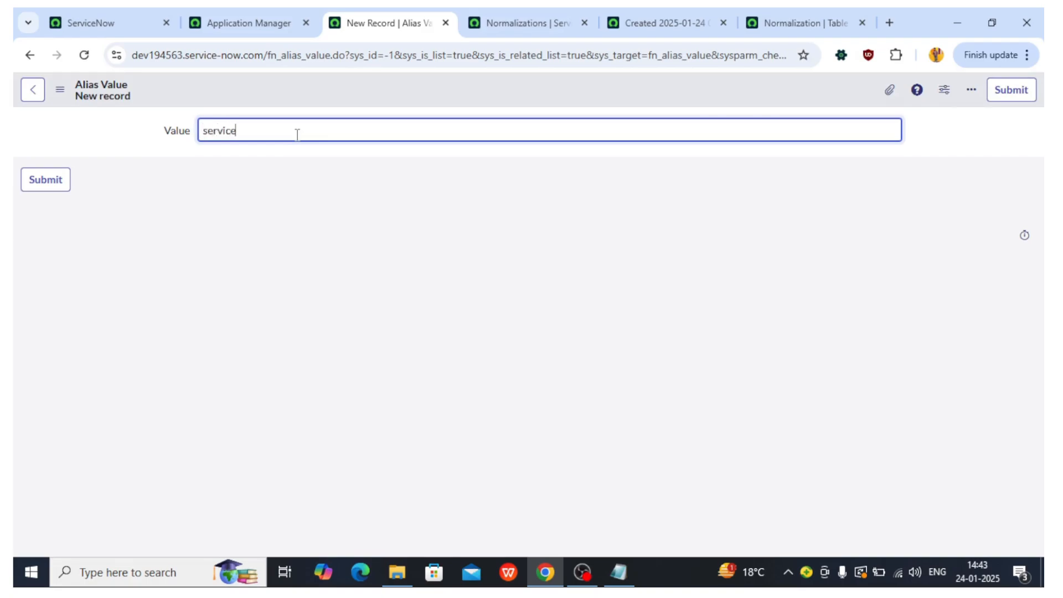
{"action": "right_click", "coordinate": [377, 80]}
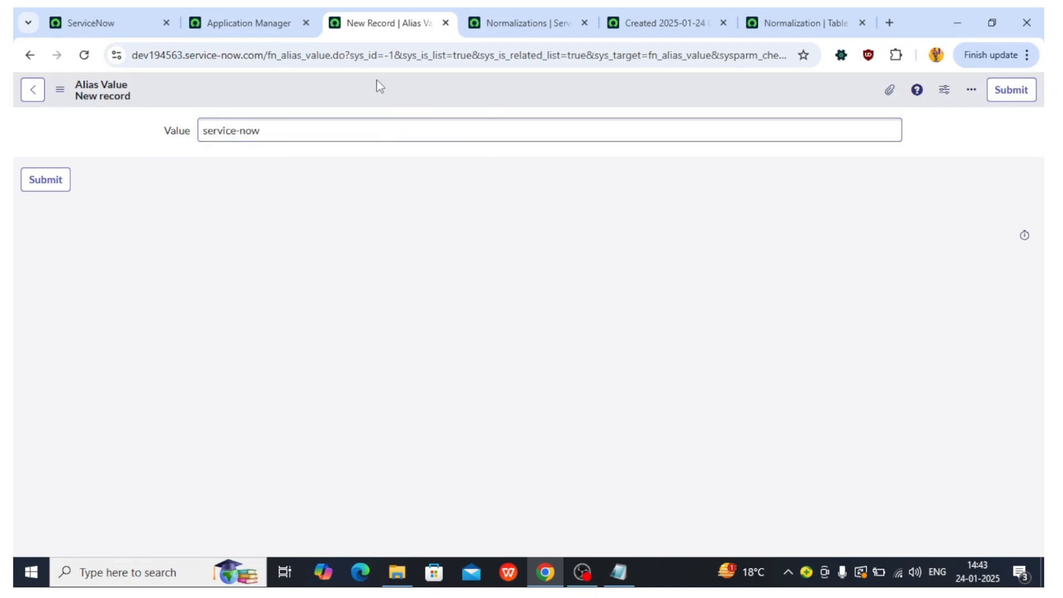
{"action": "left_click", "coordinate": [387, 90]}
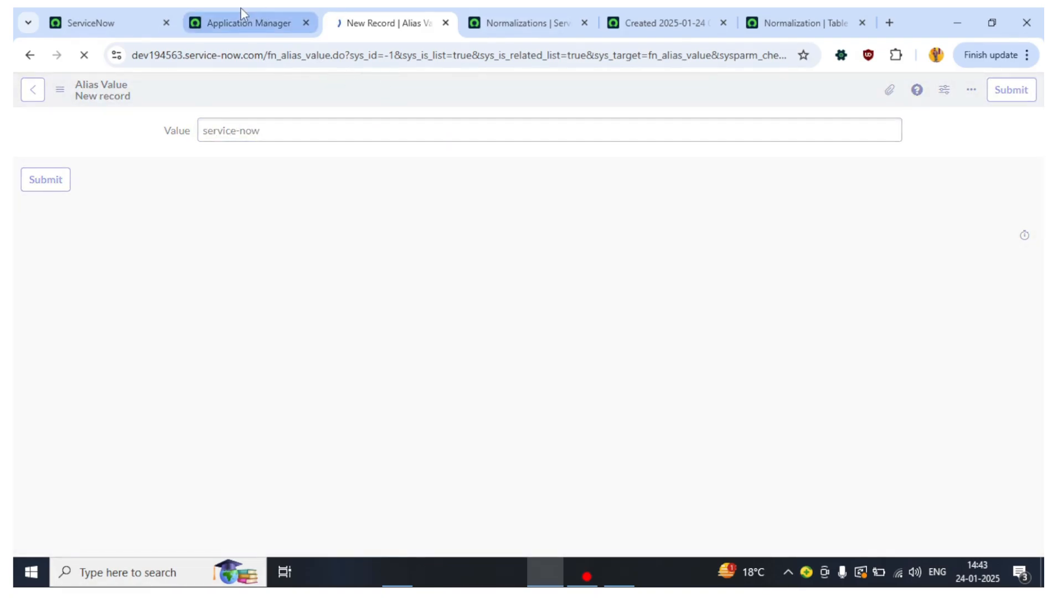
{"action": "left_click", "coordinate": [33, 89]}
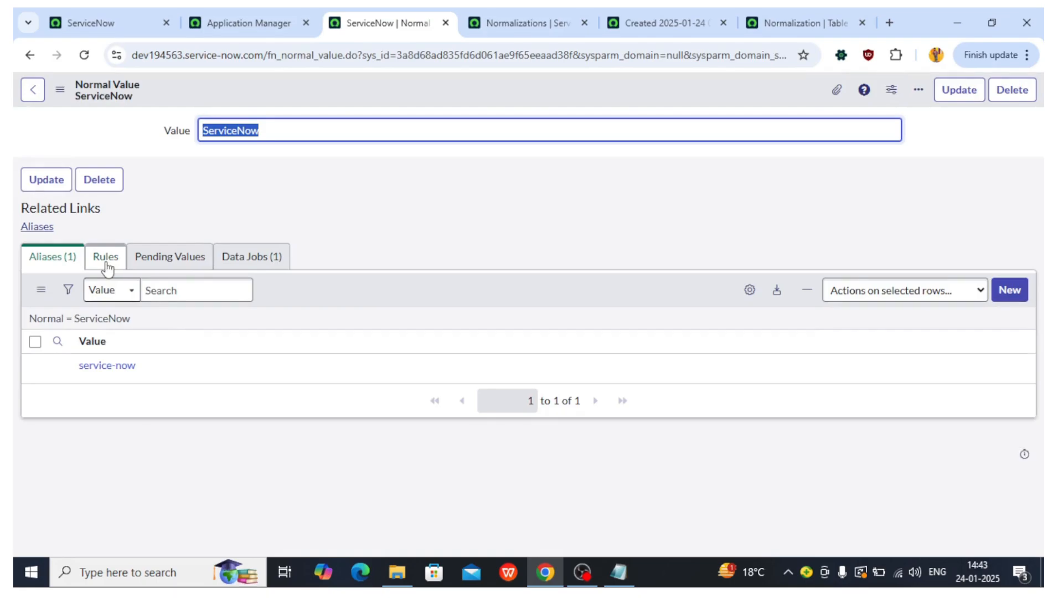
Step: Review the ServiceNow normal value's rules, pending values and aliases against the Normalizations list
{"action": "left_click", "coordinate": [105, 260]}
{"action": "left_click", "coordinate": [173, 263]}
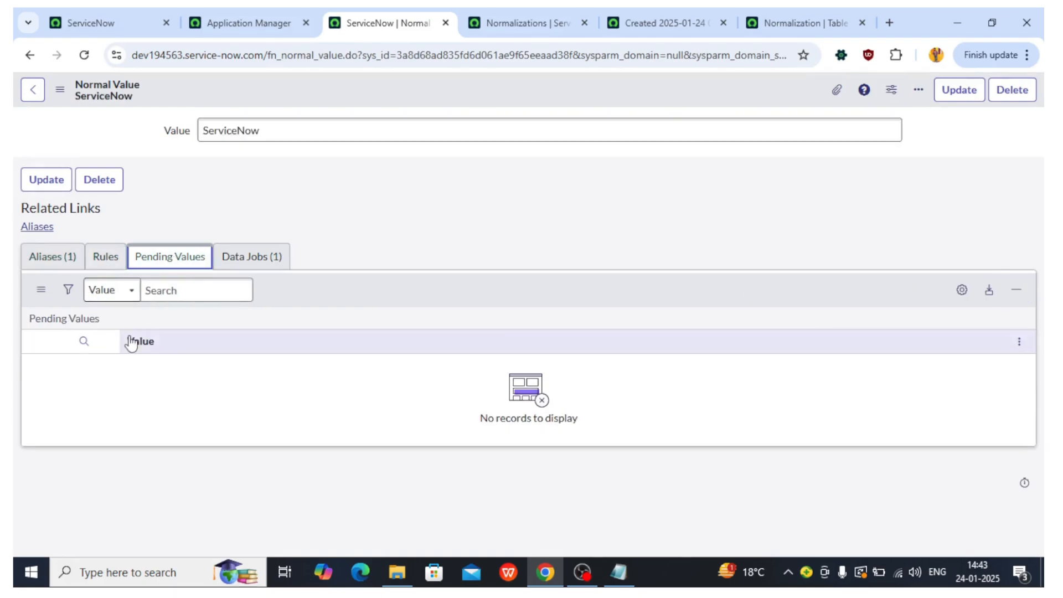
{"action": "left_click", "coordinate": [49, 264]}
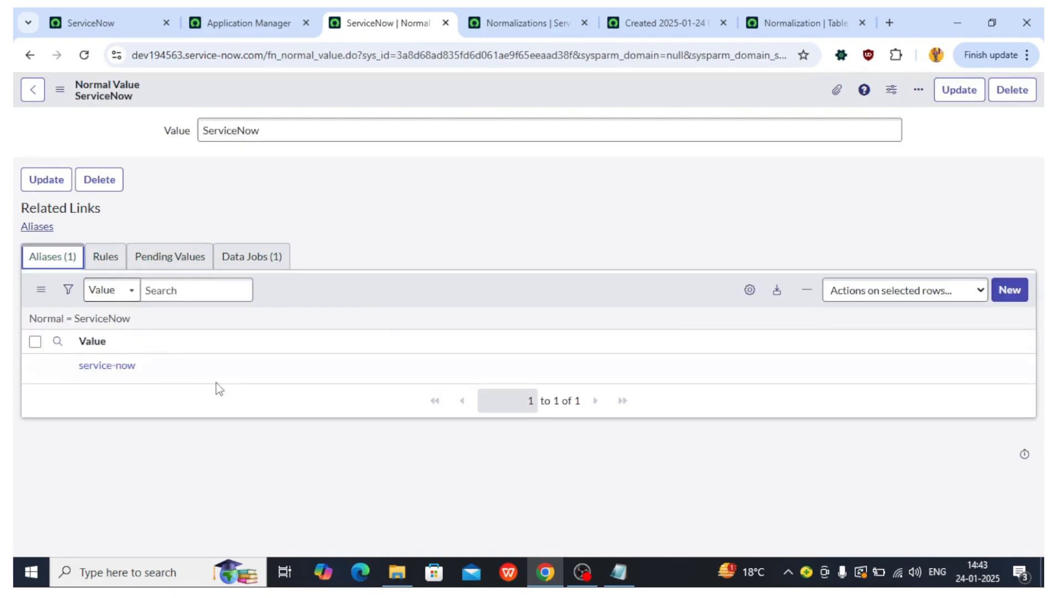
{"action": "triple_click", "coordinate": [156, 375]}
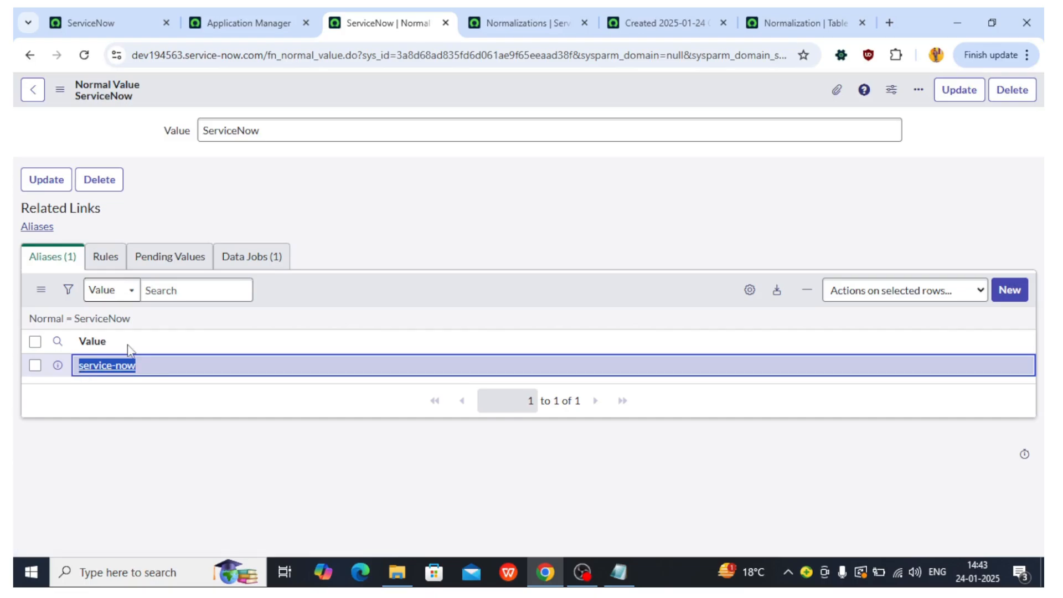
{"action": "left_click", "coordinate": [490, 11]}
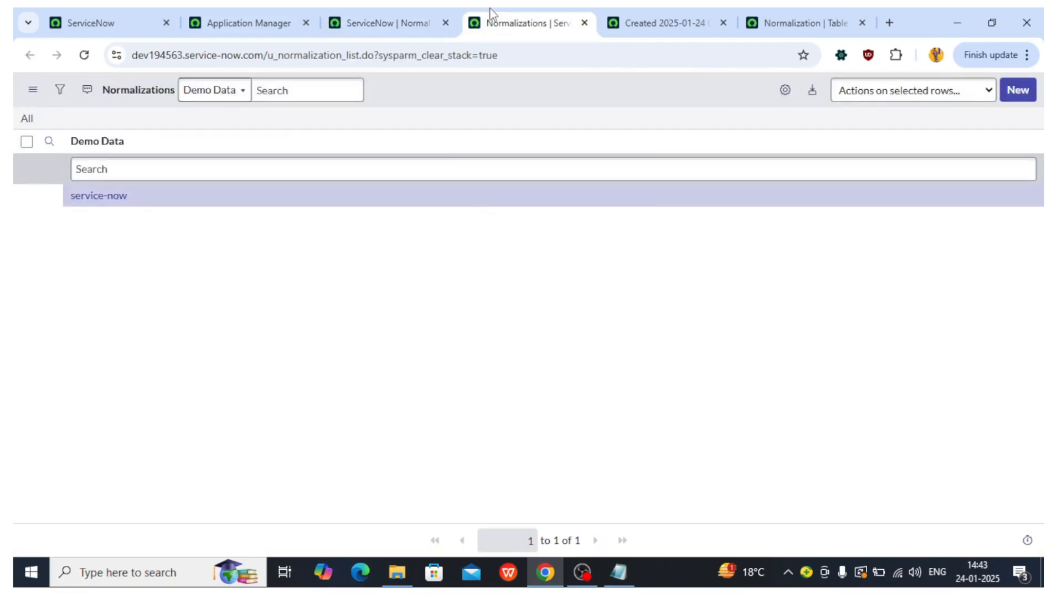
{"action": "left_click", "coordinate": [350, 13]}
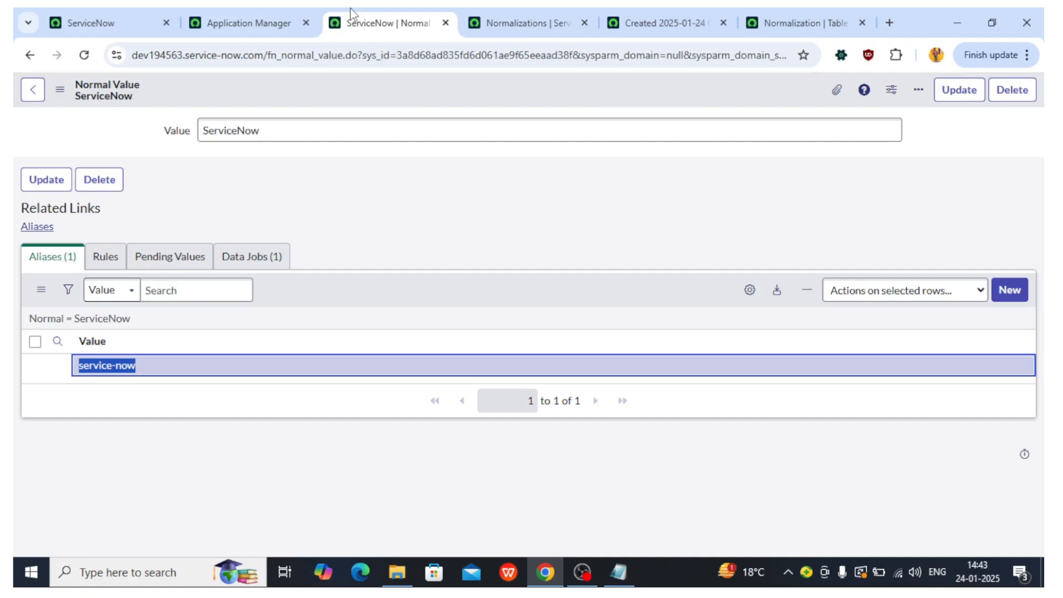
Step: Start a new normalization rule for the ServiceNow normal value named Test Normalization (1)
{"action": "left_click", "coordinate": [105, 258]}
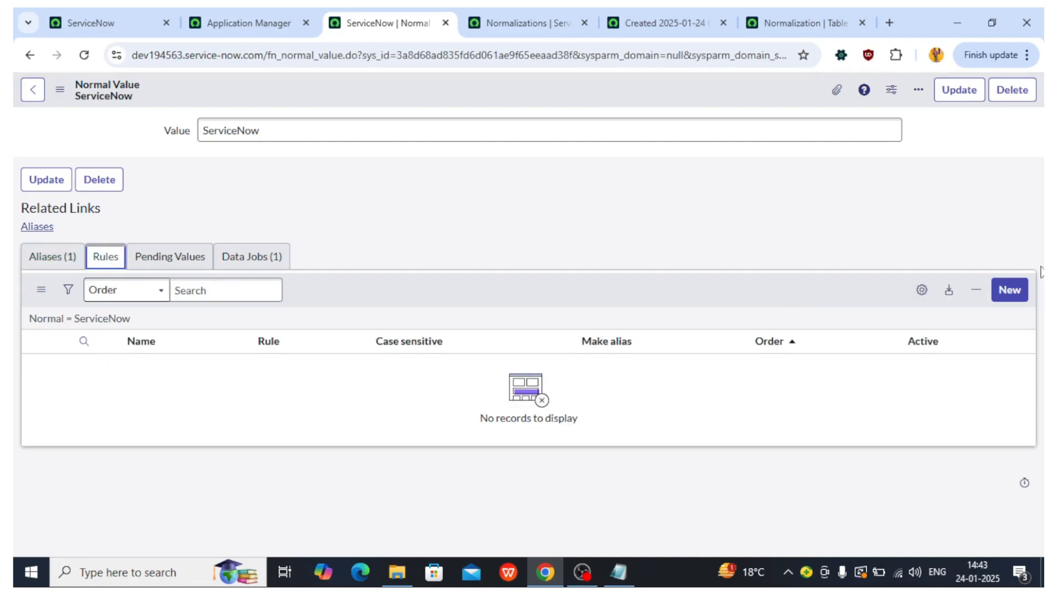
{"action": "left_click", "coordinate": [1010, 290]}
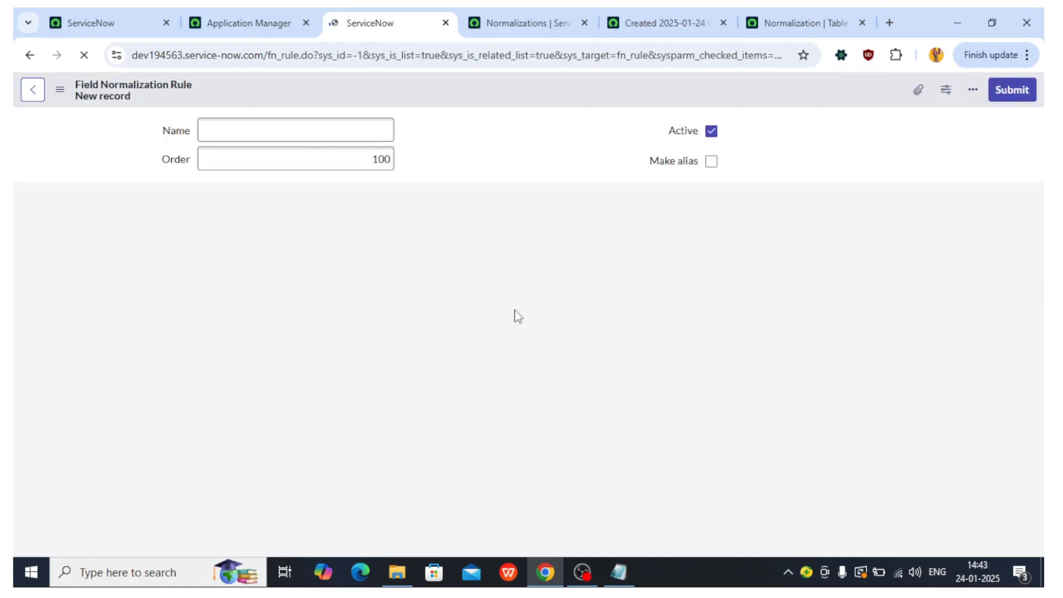
{"action": "left_click", "coordinate": [248, 129]}
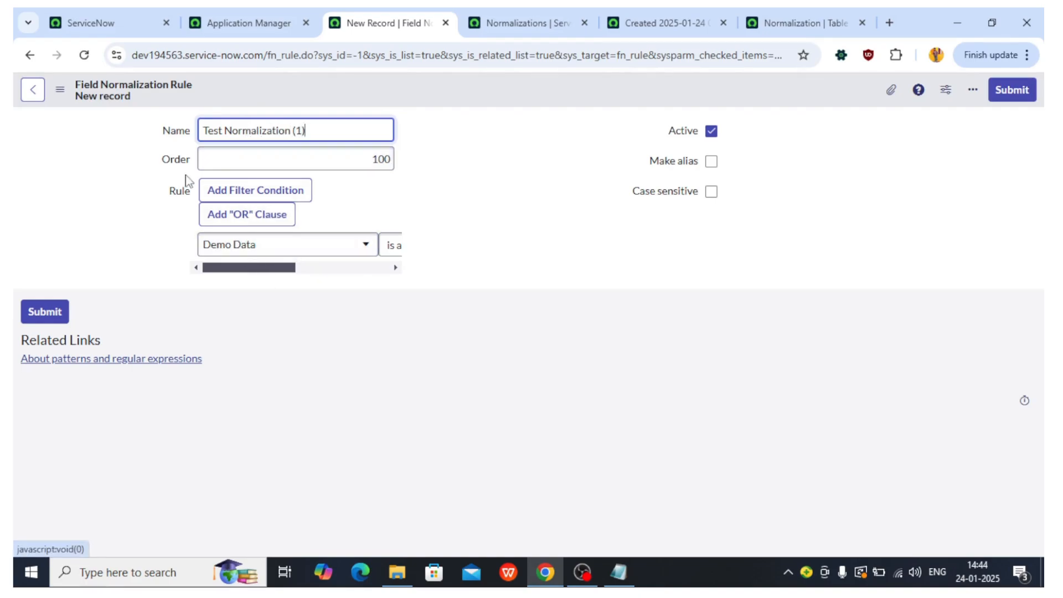
{"action": "left_click_drag", "start_coordinate": [255, 268], "coordinate": [323, 275]}
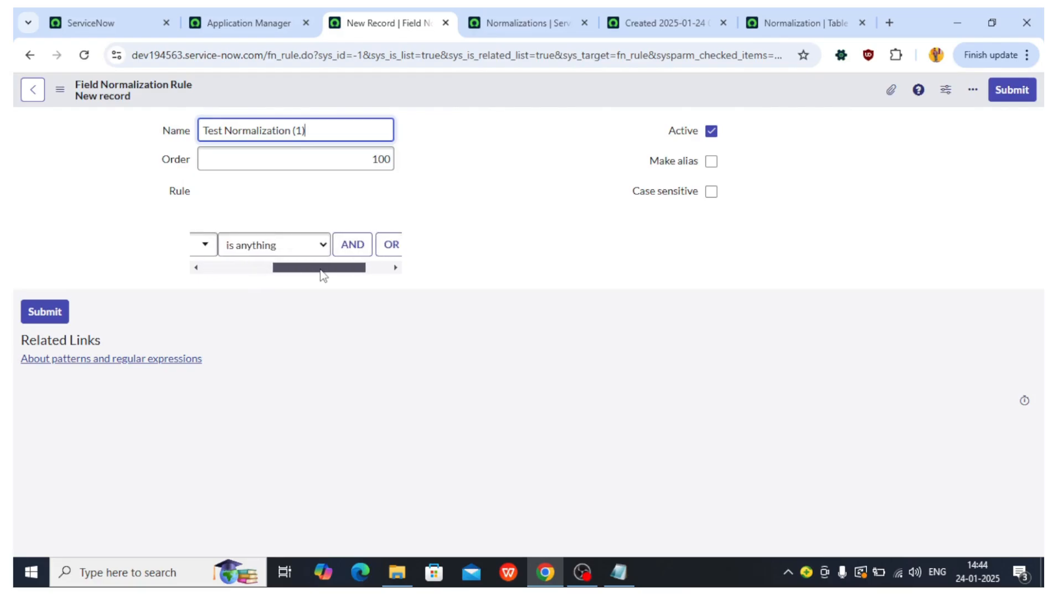
Step: Set the Test Normalization (1) rule's first Demo Data condition to contains and fill in its value
{"action": "left_click", "coordinate": [494, 21]}
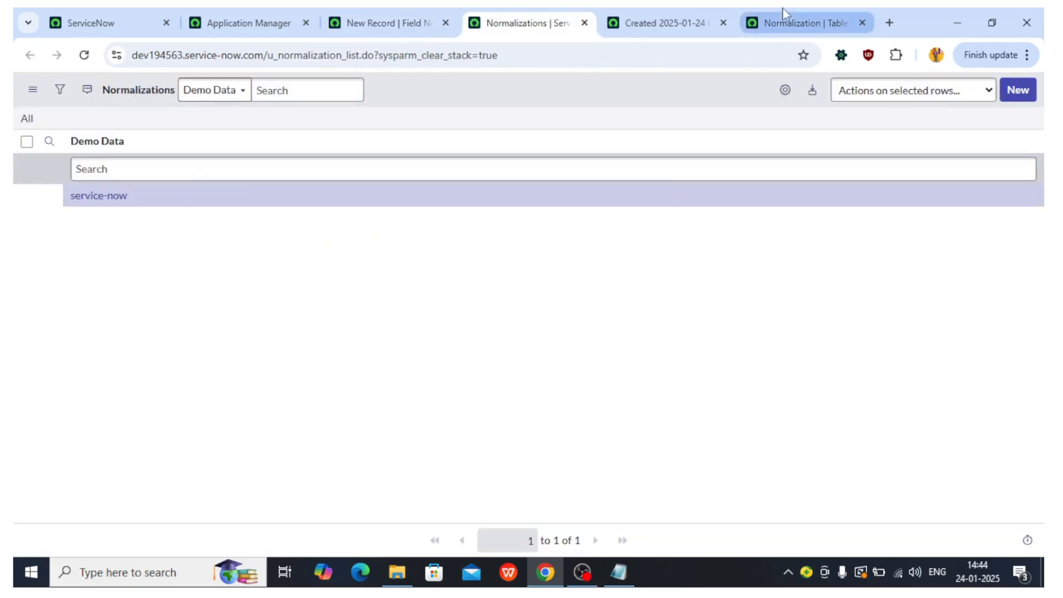
{"action": "left_click", "coordinate": [692, 14]}
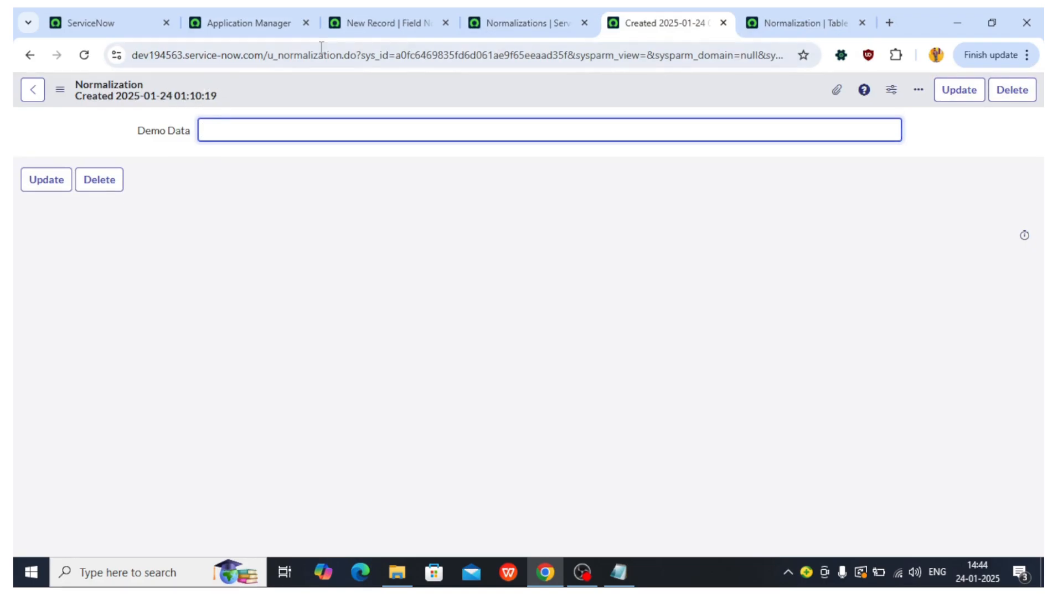
{"action": "left_click", "coordinate": [357, 12]}
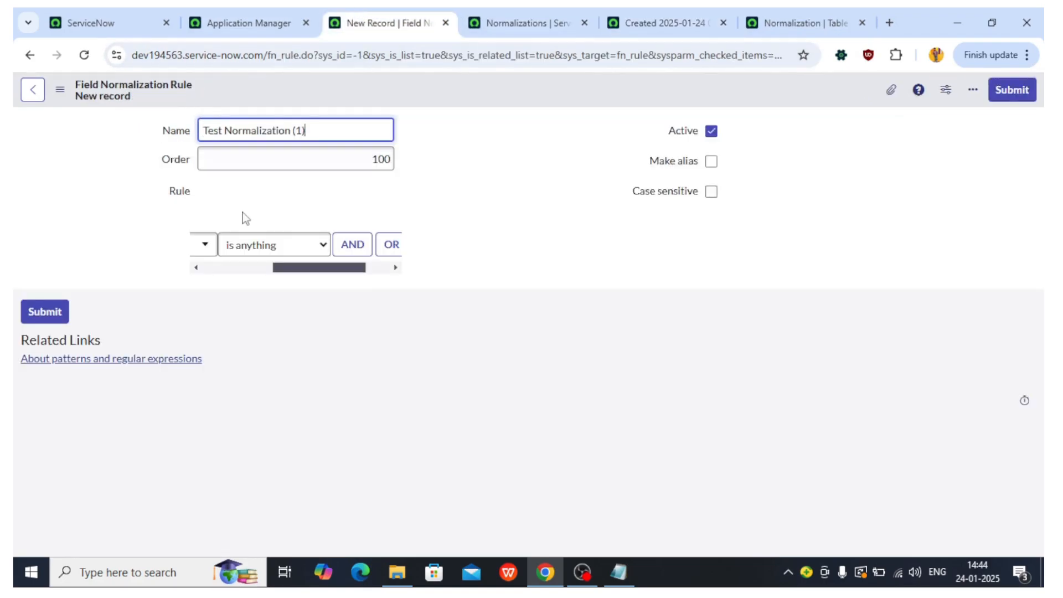
{"action": "left_click", "coordinate": [260, 248]}
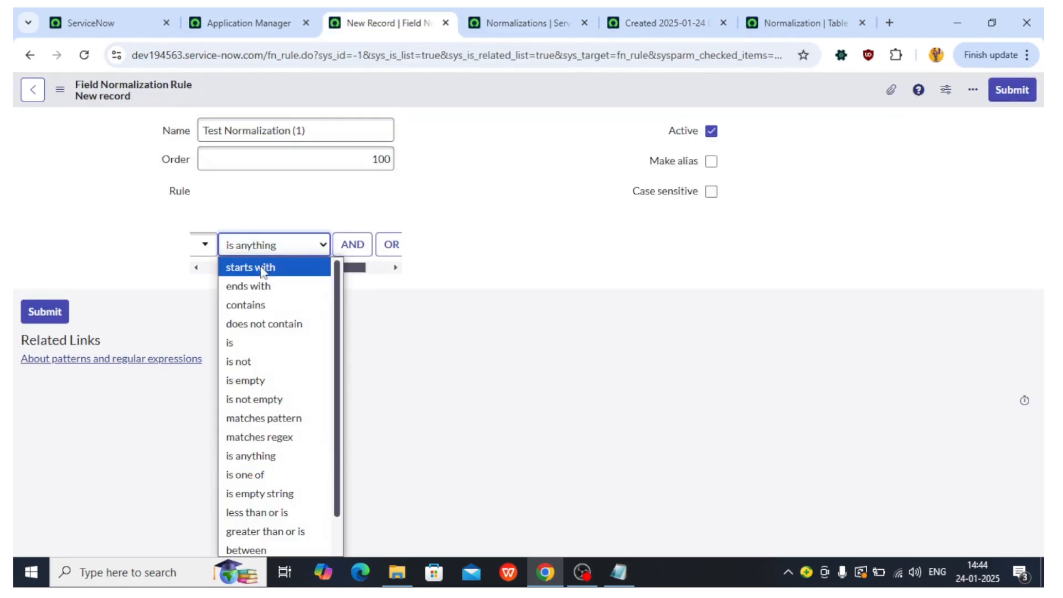
{"action": "left_click", "coordinate": [263, 304]}
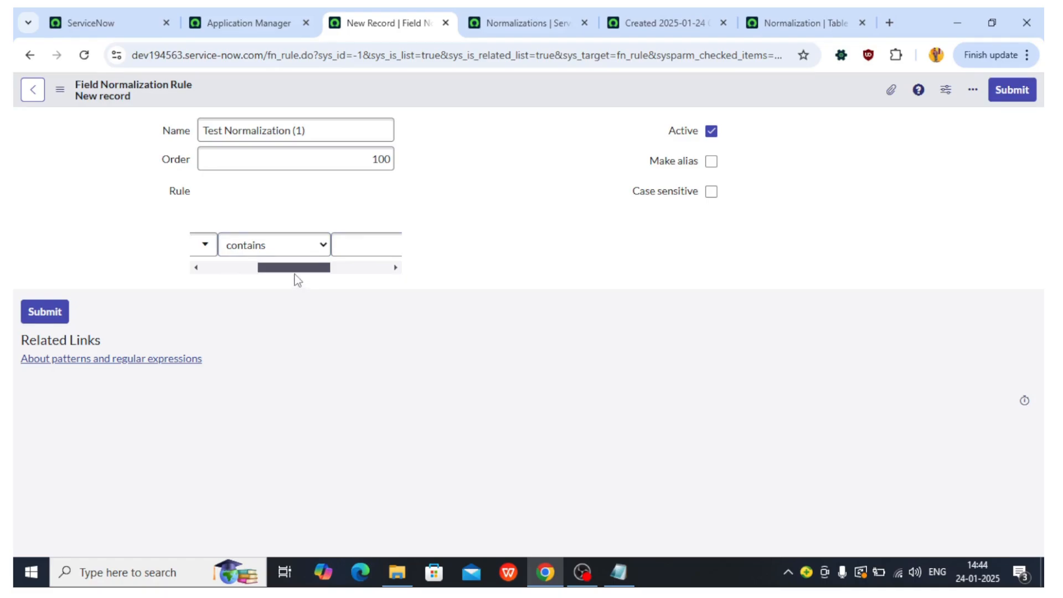
{"action": "left_click_drag", "start_coordinate": [295, 268], "coordinate": [345, 271]}
{"action": "left_click", "coordinate": [259, 249]}
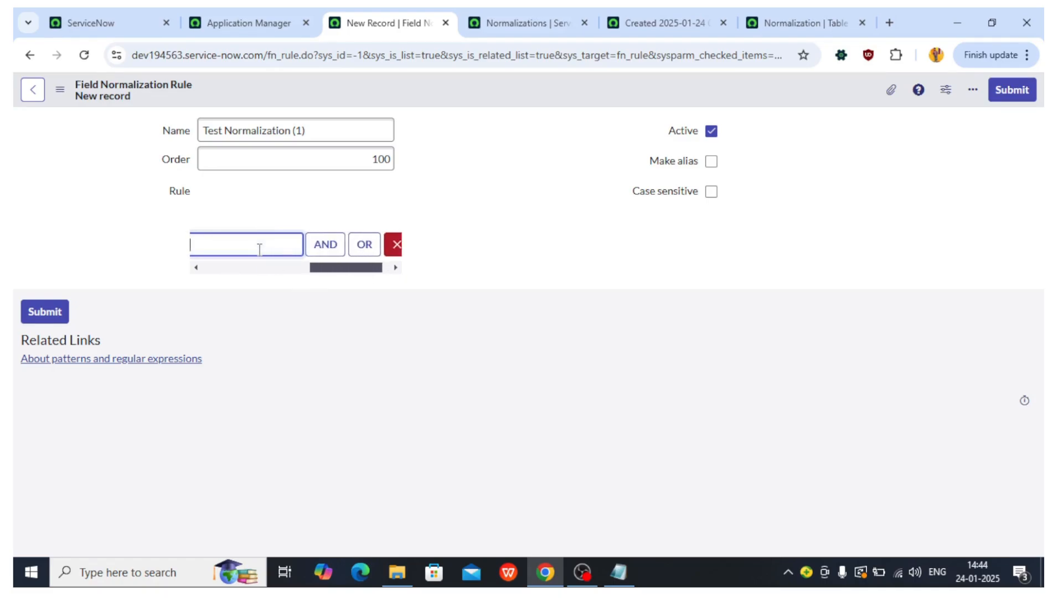
{"action": "left_click_drag", "start_coordinate": [324, 272], "coordinate": [384, 281]}
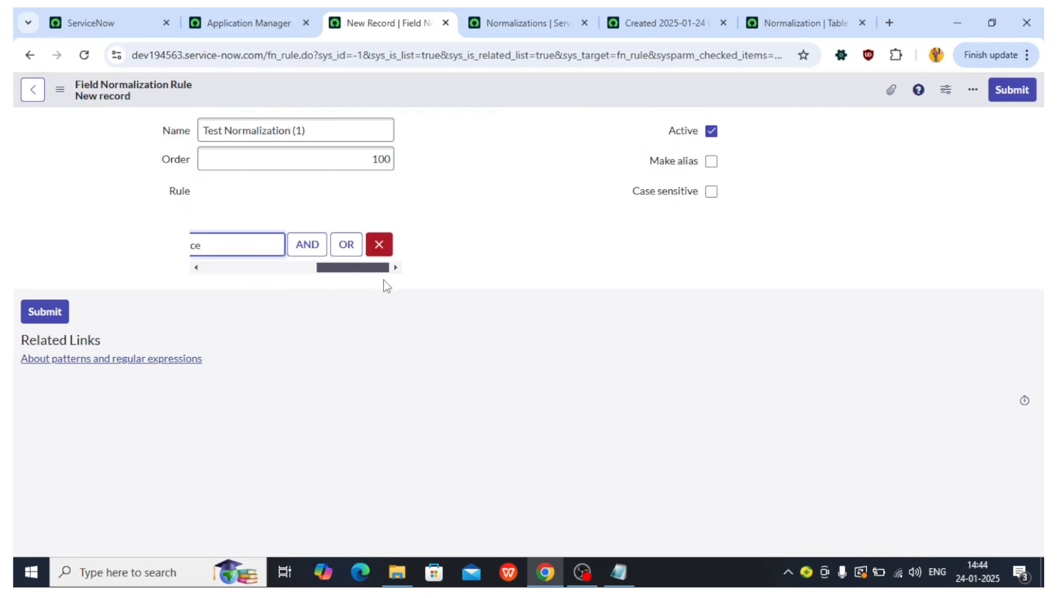
Step: Add an OR condition on Demo Data with the value now and save the rule
{"action": "left_click", "coordinate": [346, 244]}
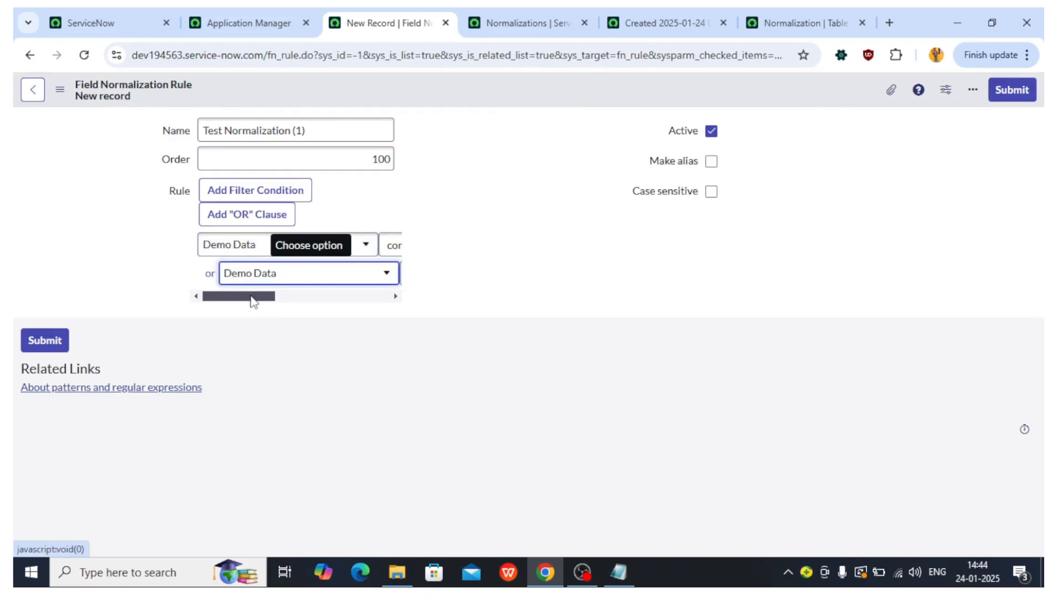
{"action": "left_click_drag", "start_coordinate": [253, 300], "coordinate": [391, 302]}
{"action": "left_click", "coordinate": [265, 281]}
{"action": "type", "text": "now"}
{"action": "left_click_drag", "start_coordinate": [336, 304], "coordinate": [205, 298]}
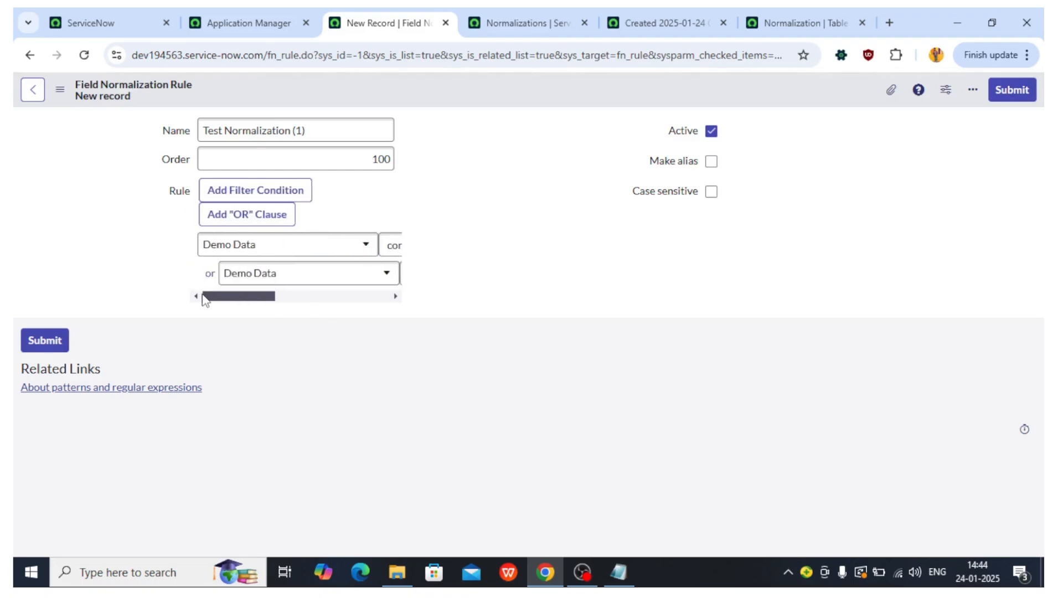
{"action": "right_click", "coordinate": [526, 89]}
{"action": "left_click", "coordinate": [543, 96]}
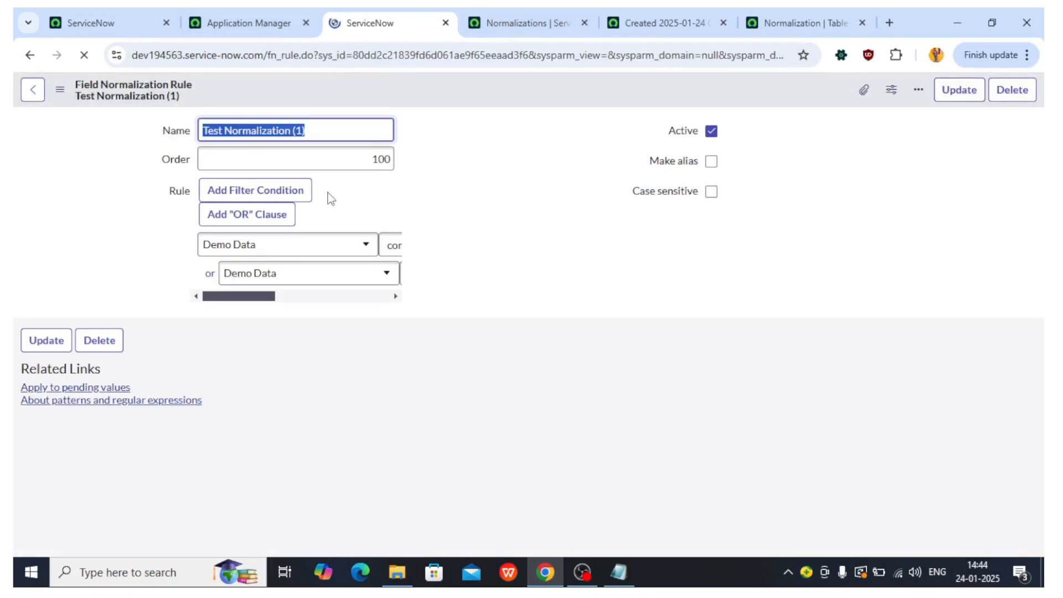
Step: Reload the service-now normalization record's form and inspect its Demo Data field
{"action": "left_click", "coordinate": [539, 11]}
{"action": "left_click", "coordinate": [639, 16]}
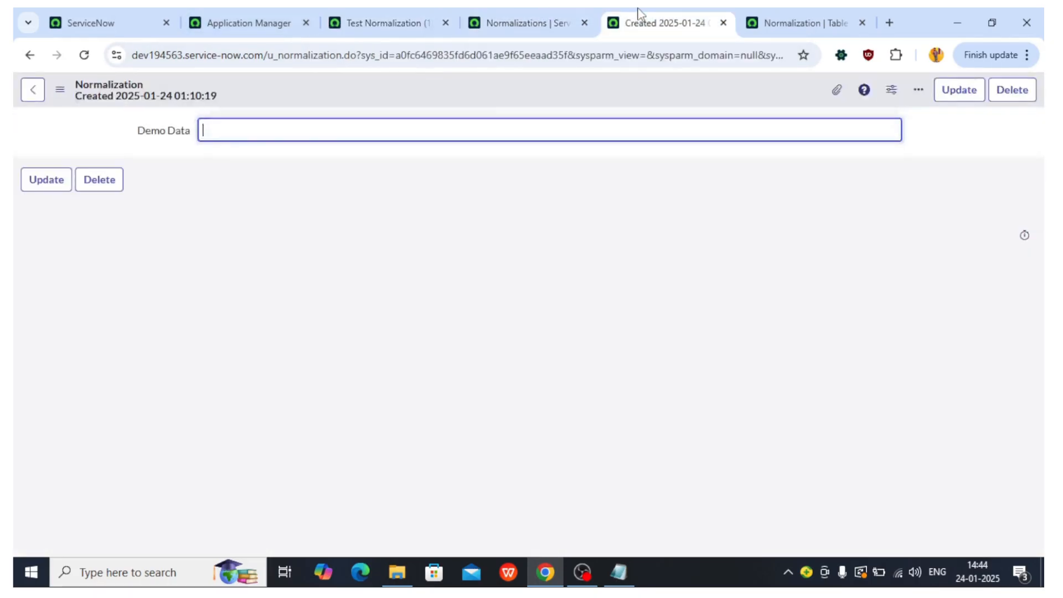
{"action": "right_click", "coordinate": [375, 86]}
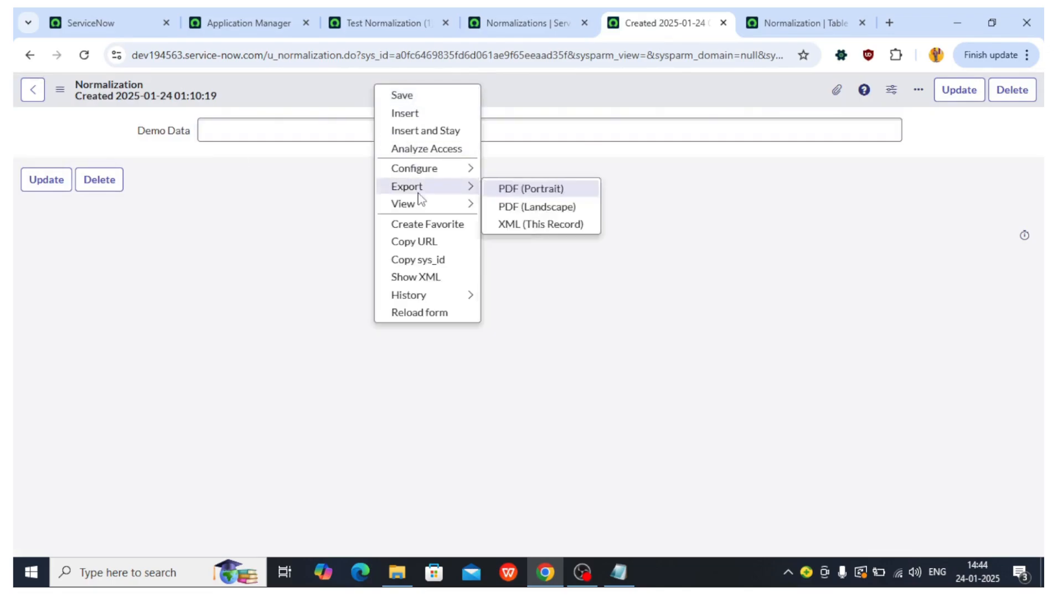
{"action": "left_click", "coordinate": [420, 314]}
{"action": "left_click", "coordinate": [595, 150]}
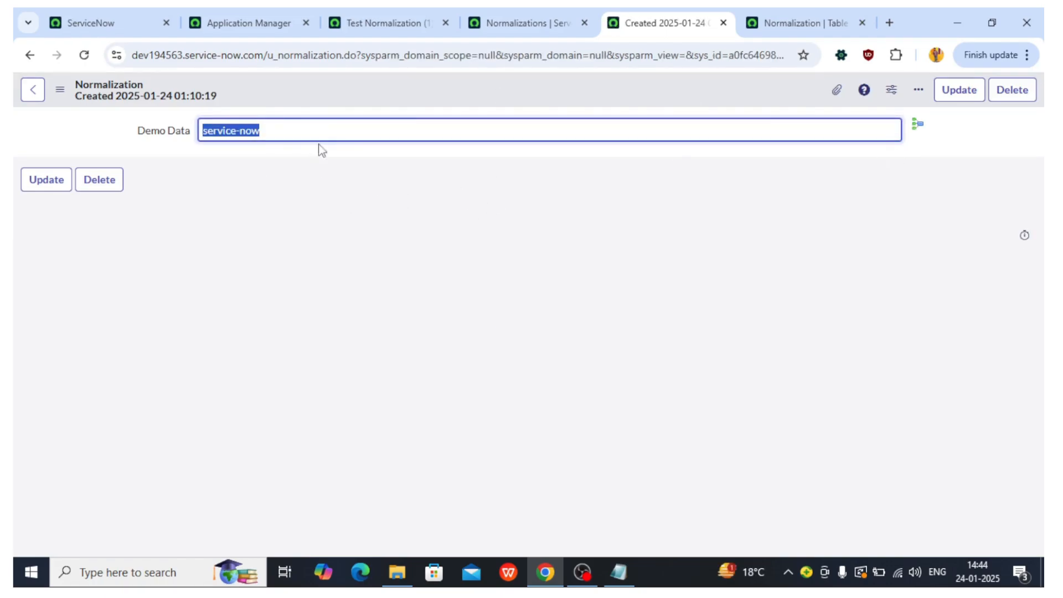
{"action": "left_click", "coordinate": [920, 126]}
{"action": "left_click_drag", "start_coordinate": [923, 126], "coordinate": [914, 125]}
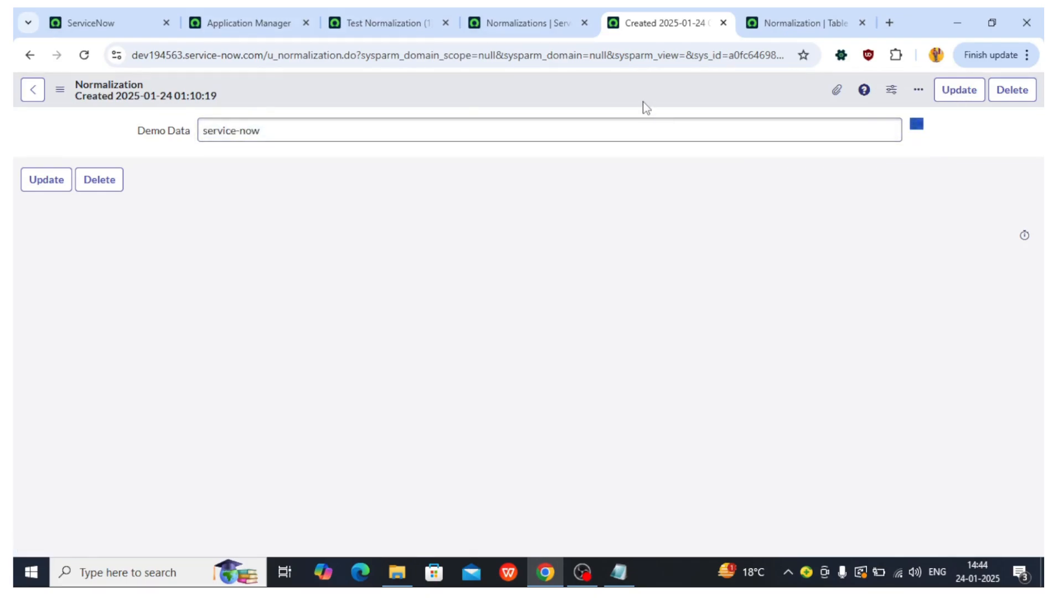
Step: Create a new Demo Data normalization record with the value ServiceNow and save it
{"action": "left_click", "coordinate": [473, 19]}
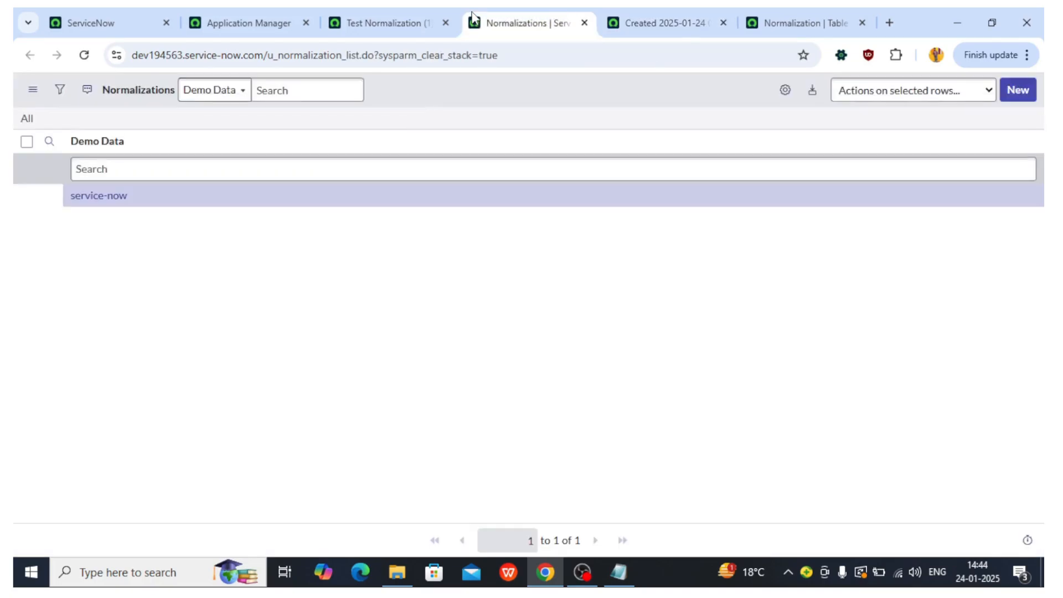
{"action": "left_click", "coordinate": [1017, 90]}
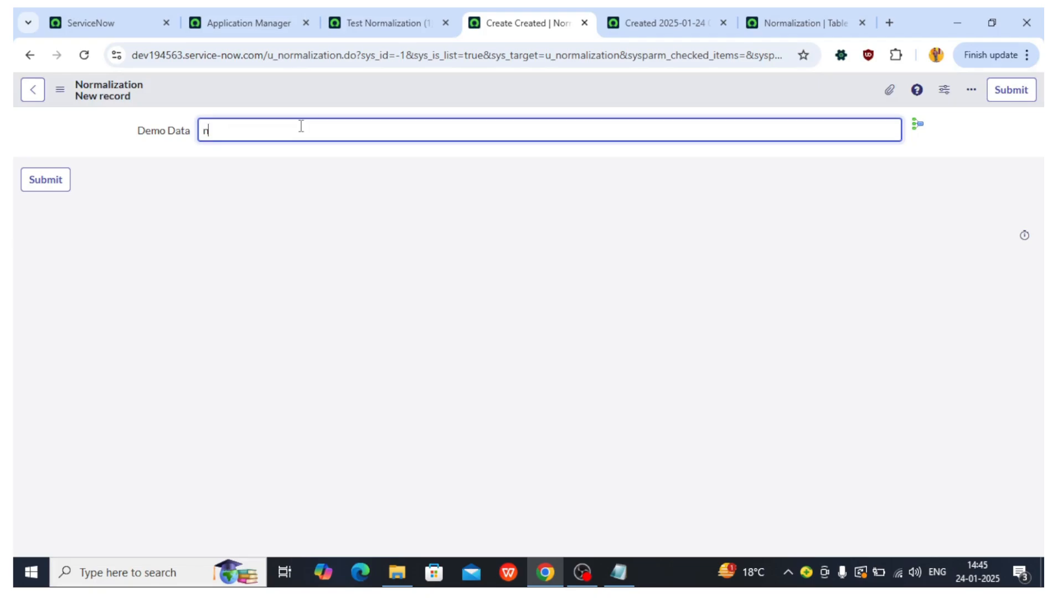
{"action": "right_click", "coordinate": [394, 89]}
{"action": "left_click", "coordinate": [408, 97]}
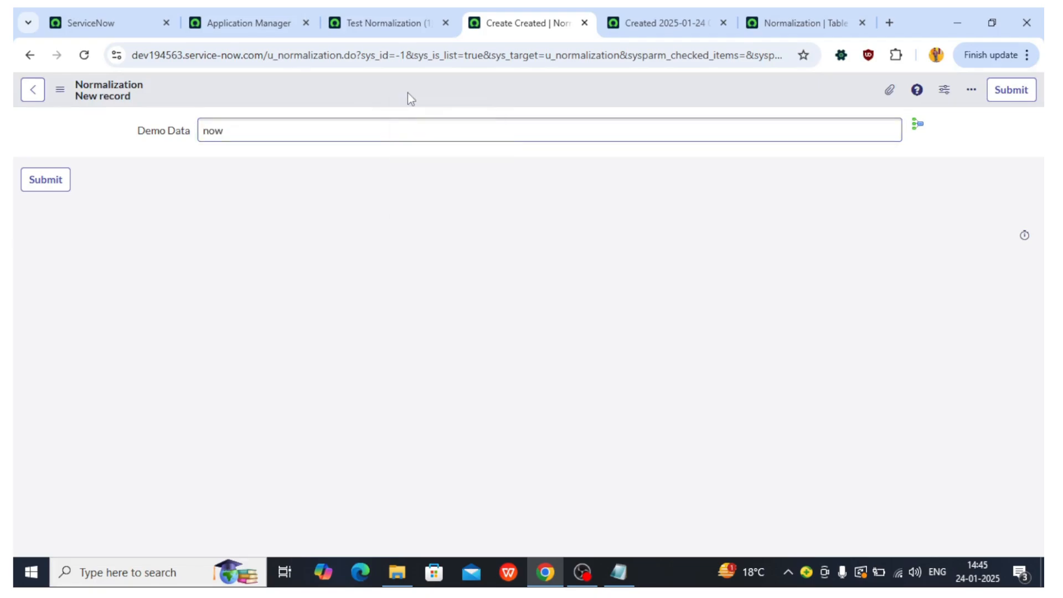
Step: Replace the new record's Demo Data value with service and save it
{"action": "left_click", "coordinate": [334, 100]}
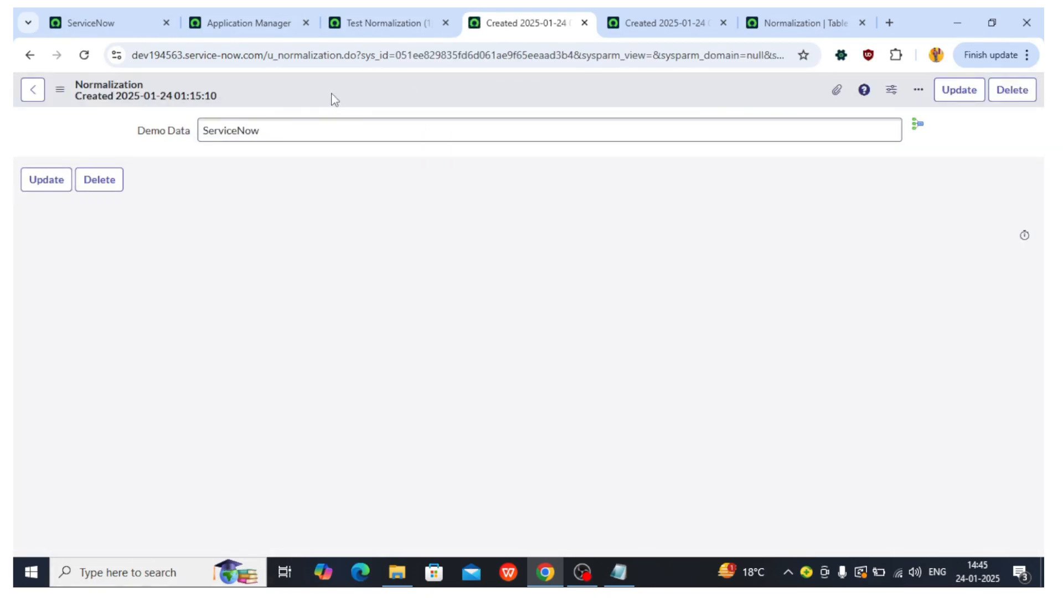
{"action": "left_click", "coordinate": [260, 131]}
{"action": "left_click_drag", "start_coordinate": [260, 130], "coordinate": [208, 128]}
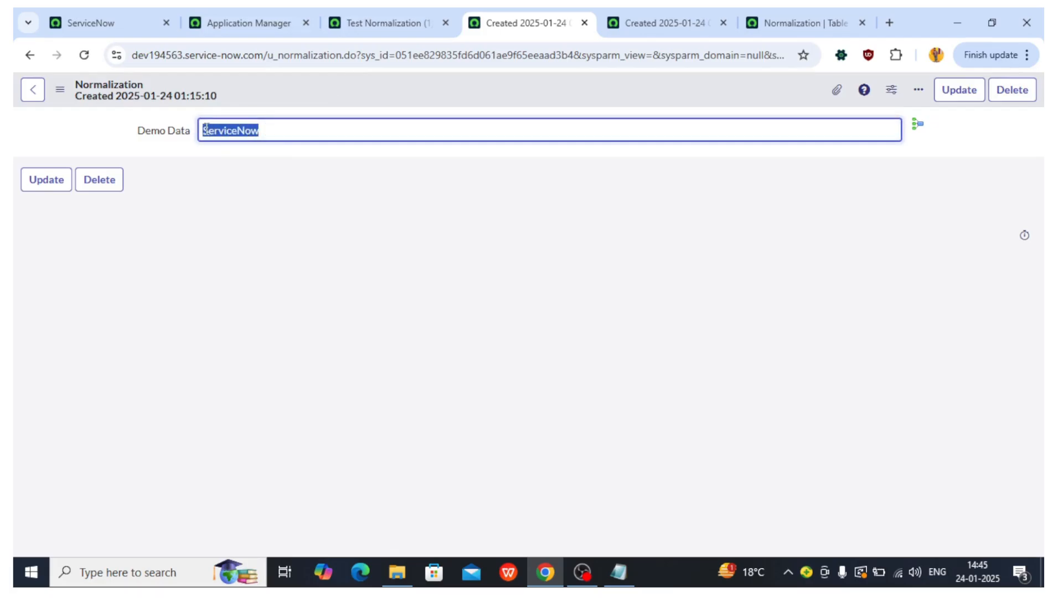
{"action": "left_click", "coordinate": [396, 20]}
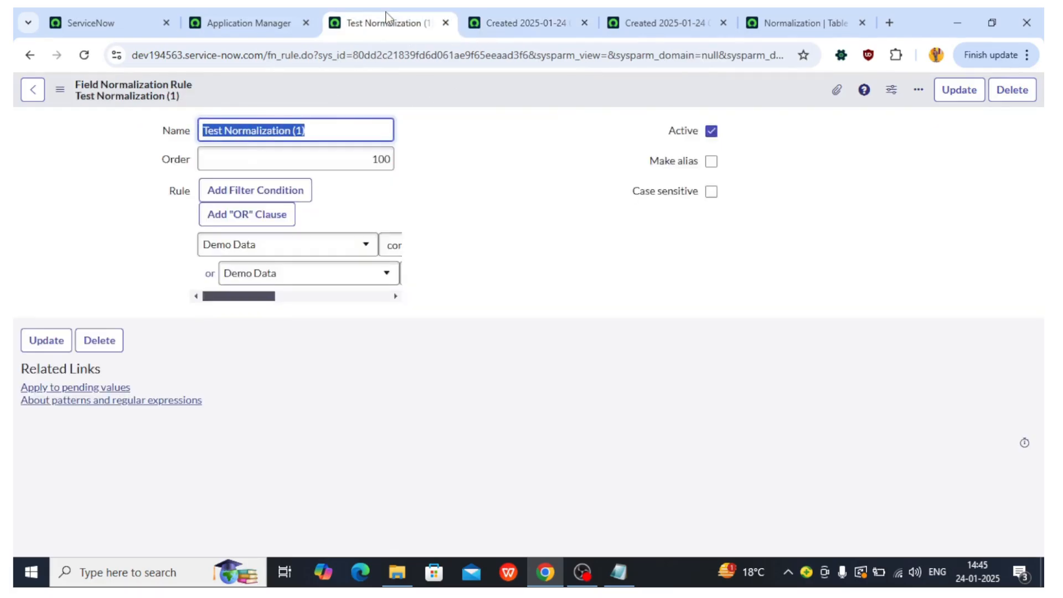
{"action": "left_click", "coordinate": [284, 17]}
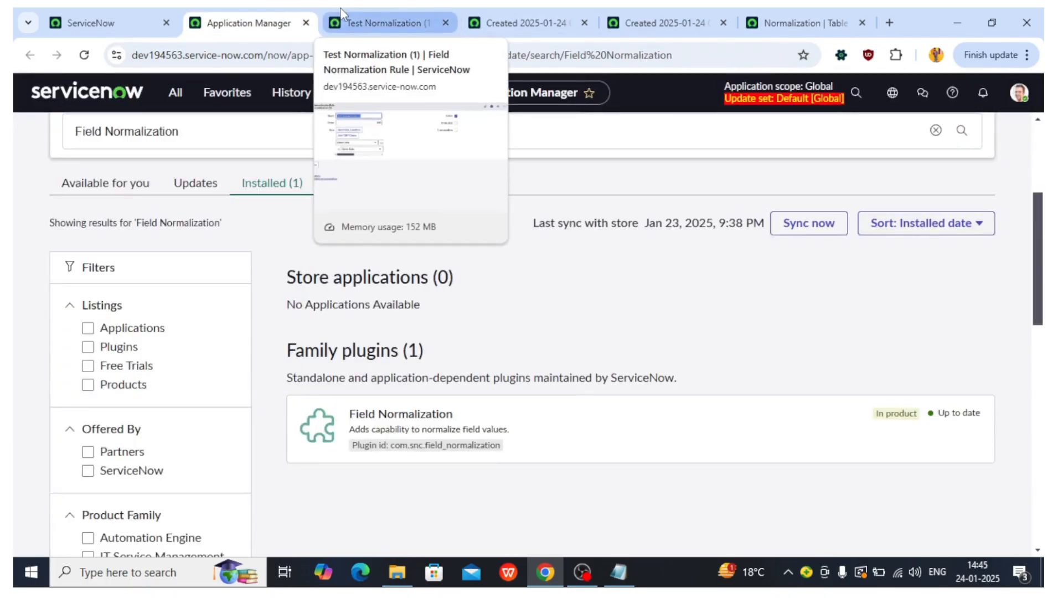
{"action": "left_click", "coordinate": [590, 14]}
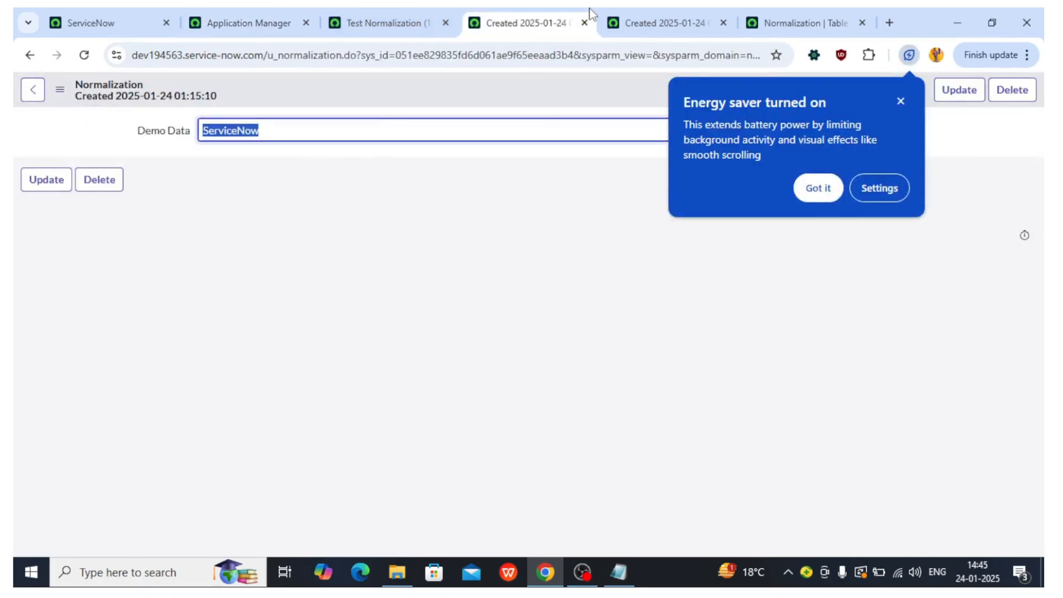
{"action": "key", "text": "BackSpace"}
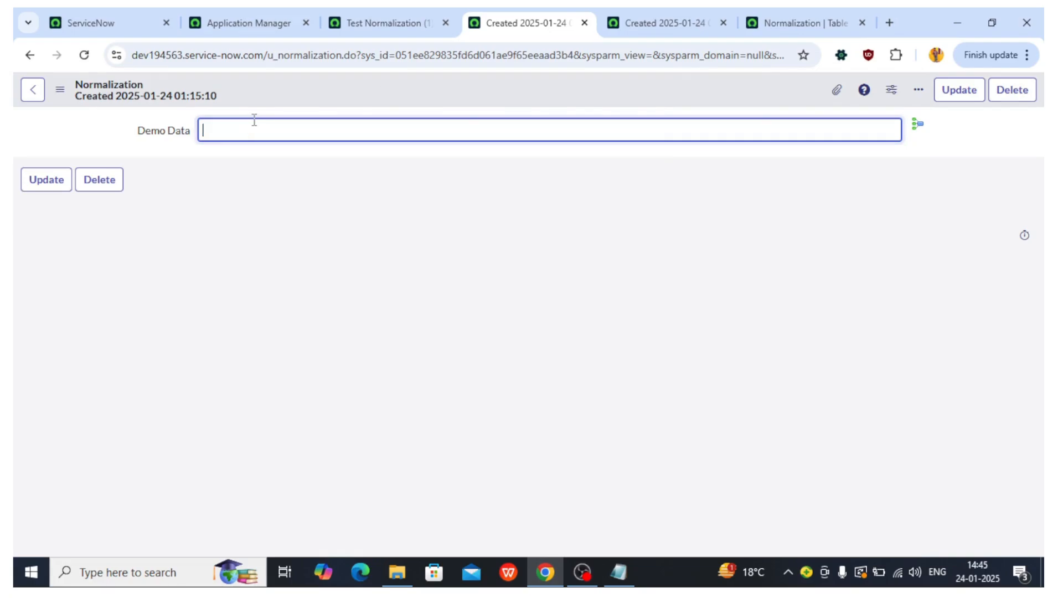
{"action": "type", "text": "service"}
{"action": "right_click", "coordinate": [384, 87]}
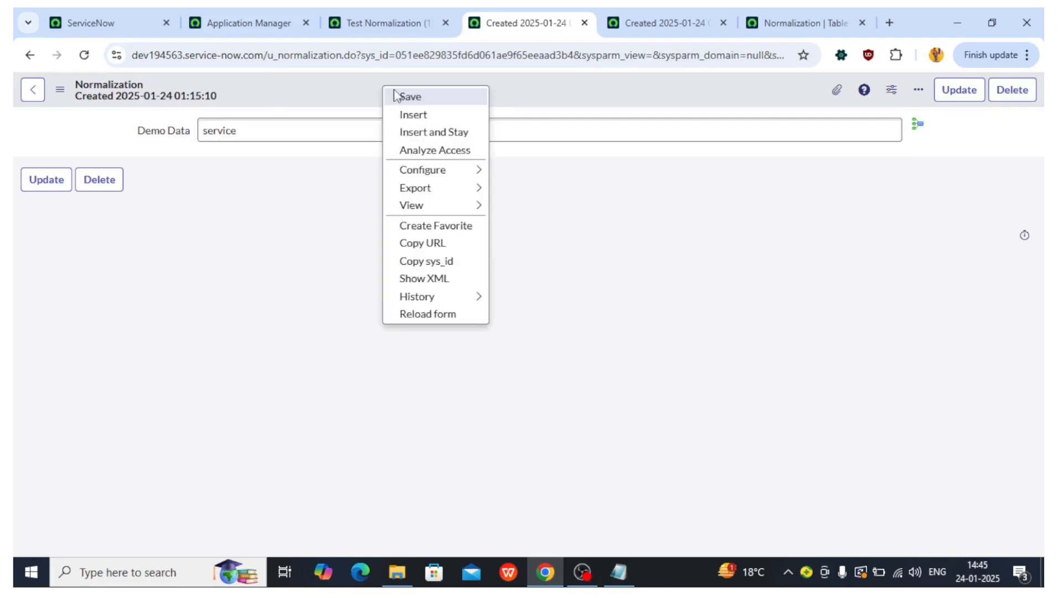
{"action": "left_click", "coordinate": [410, 96]}
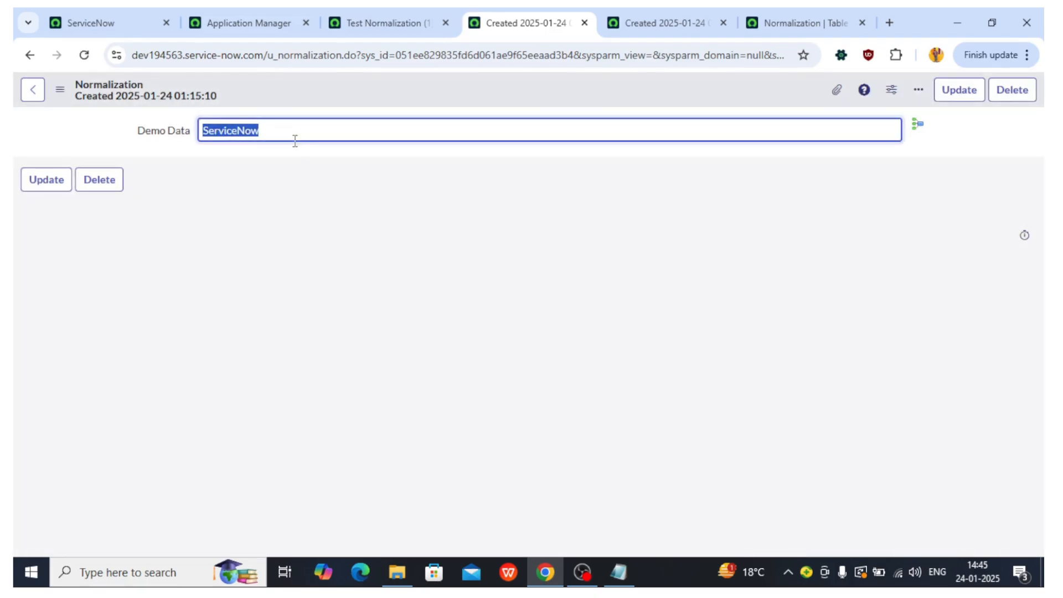
Step: Go back from the Test Normalization (1) rule form to the previous page
{"action": "left_click_drag", "start_coordinate": [264, 128], "coordinate": [200, 130]}
{"action": "left_click", "coordinate": [410, 12]}
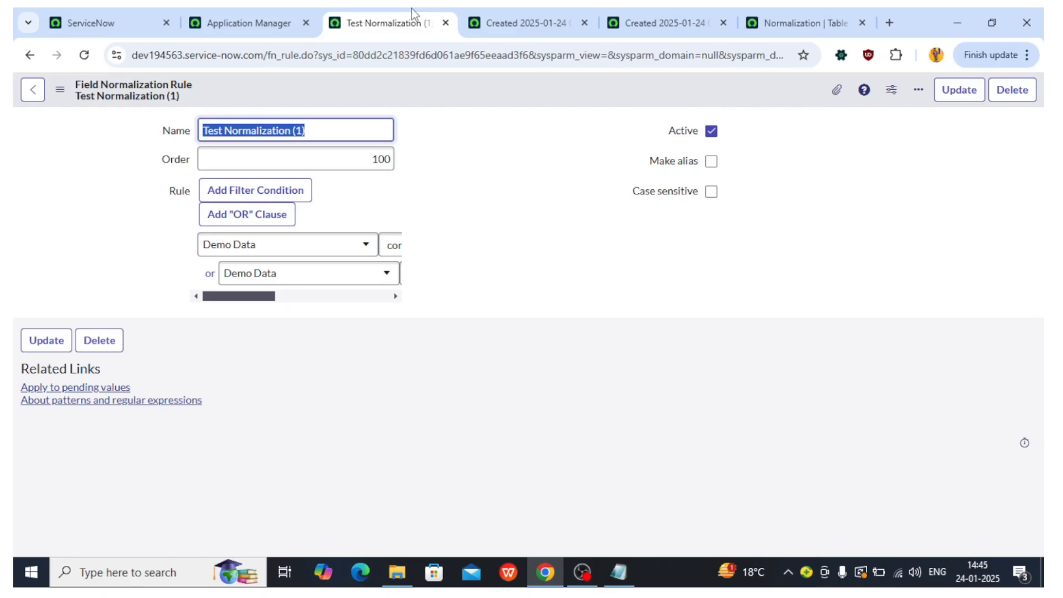
{"action": "left_click", "coordinate": [28, 96]}
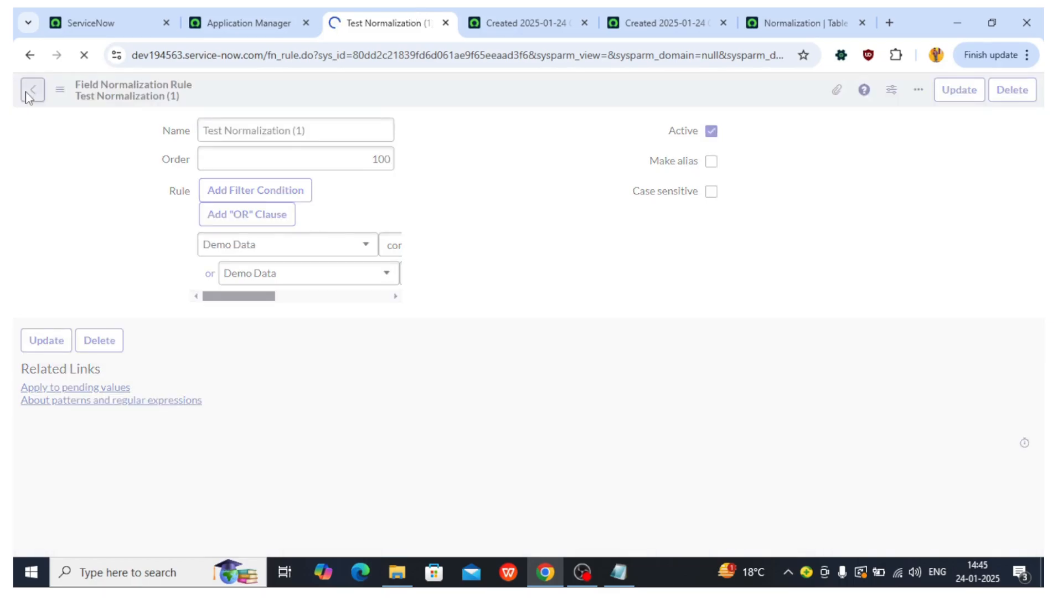